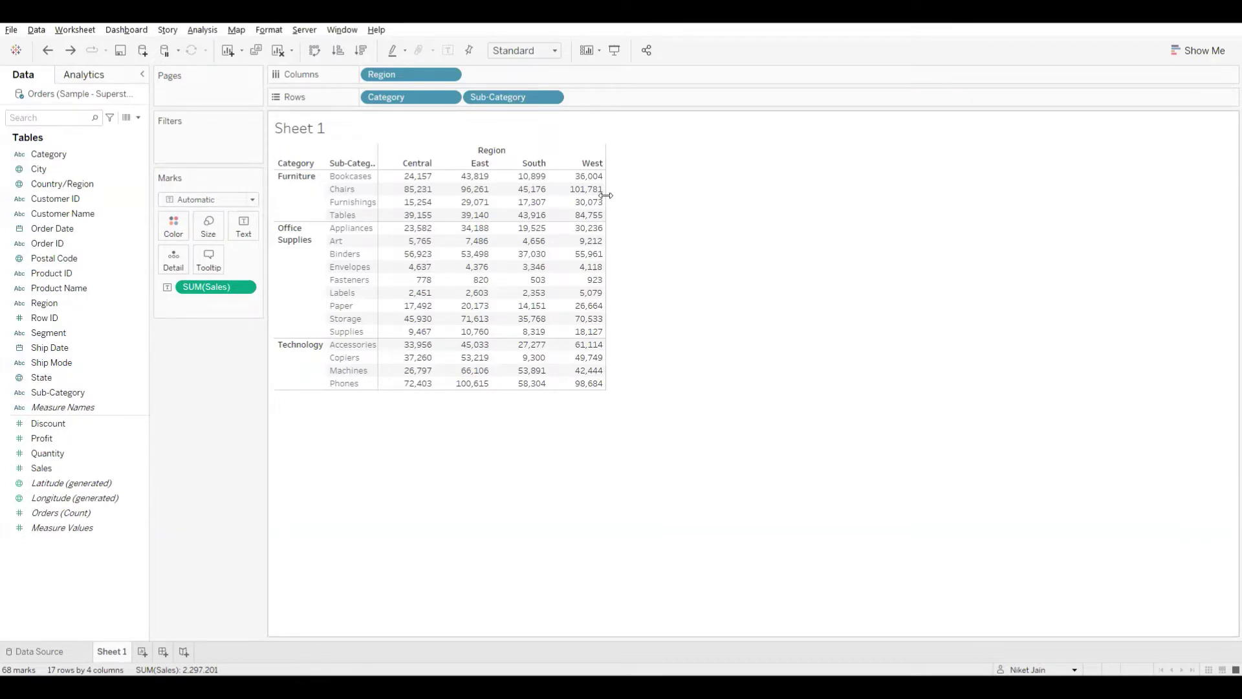
Step: Widen the region columns and the Sub-Category column, and increase the height of the table rows
left_click_drag(606, 195, 746, 194)
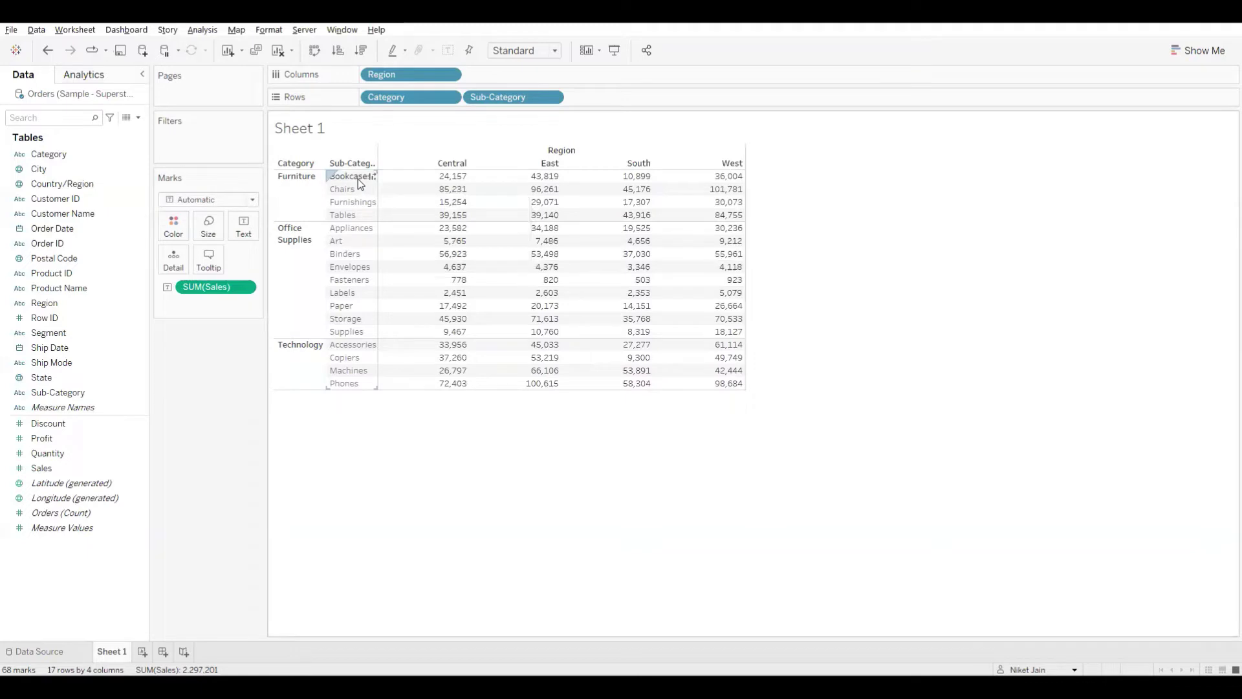
left_click_drag(355, 183, 355, 195)
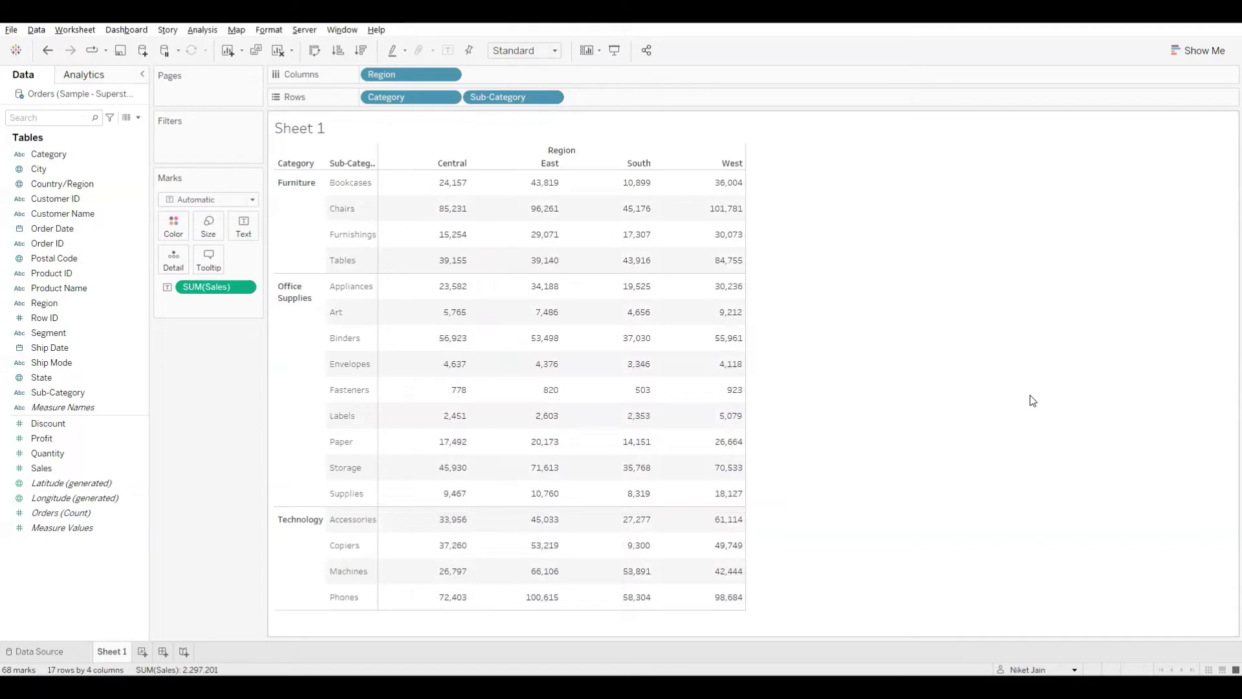
left_click_drag(378, 261, 406, 263)
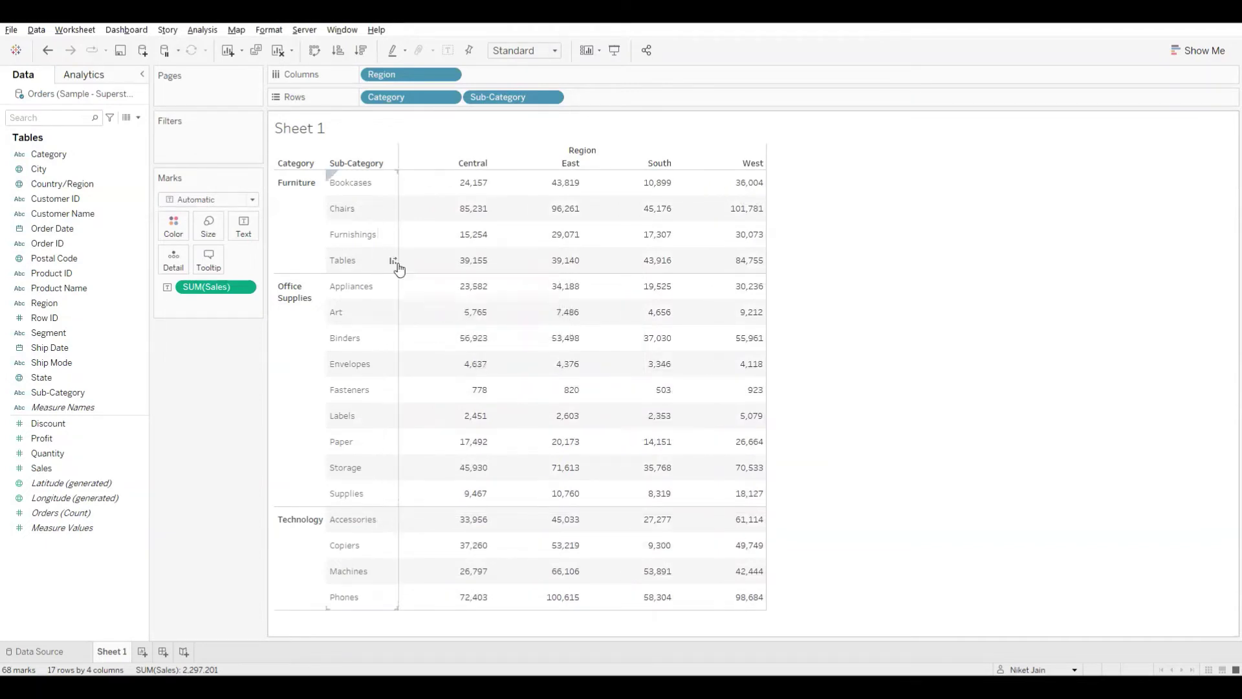
Step: Try fitting the table to the Entire View, and return it to the Standard fit
left_click(555, 50)
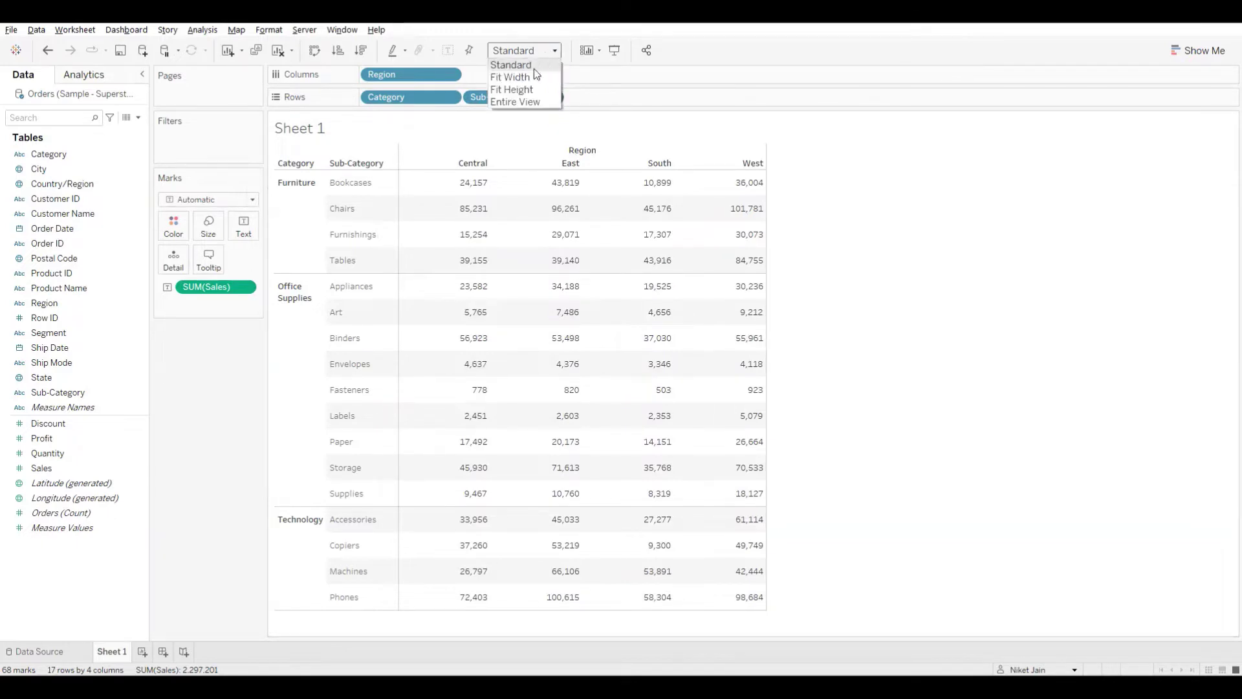
left_click(529, 104)
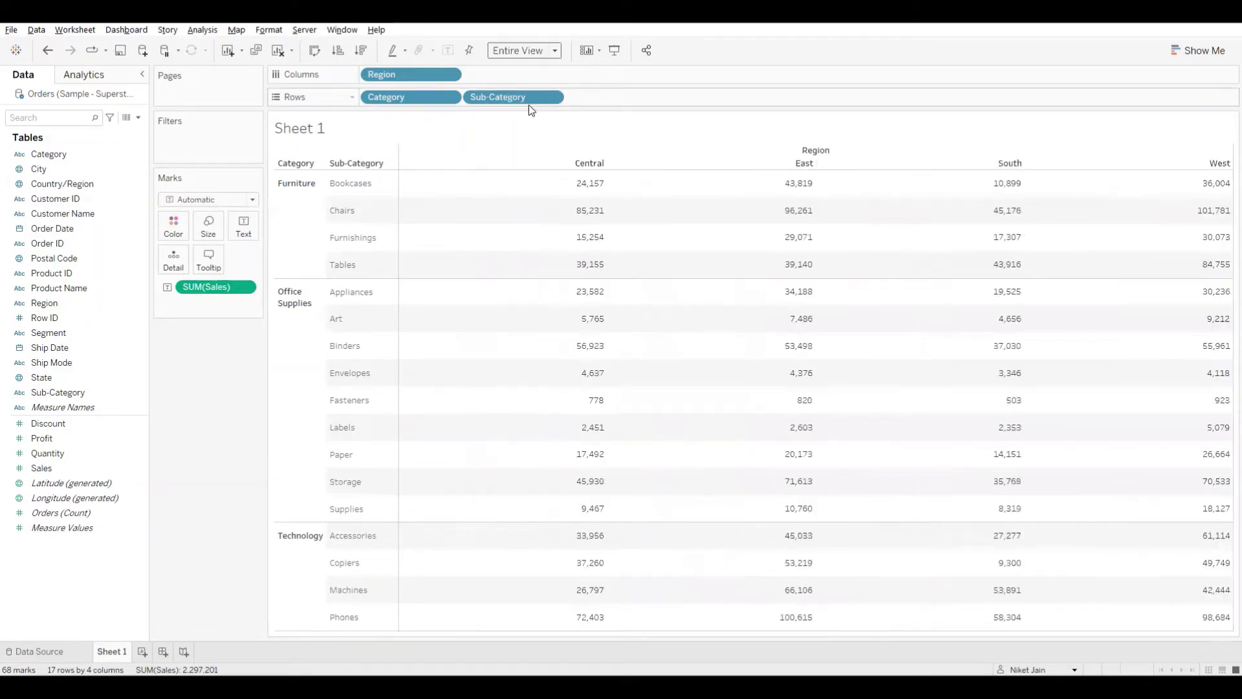
left_click(556, 50)
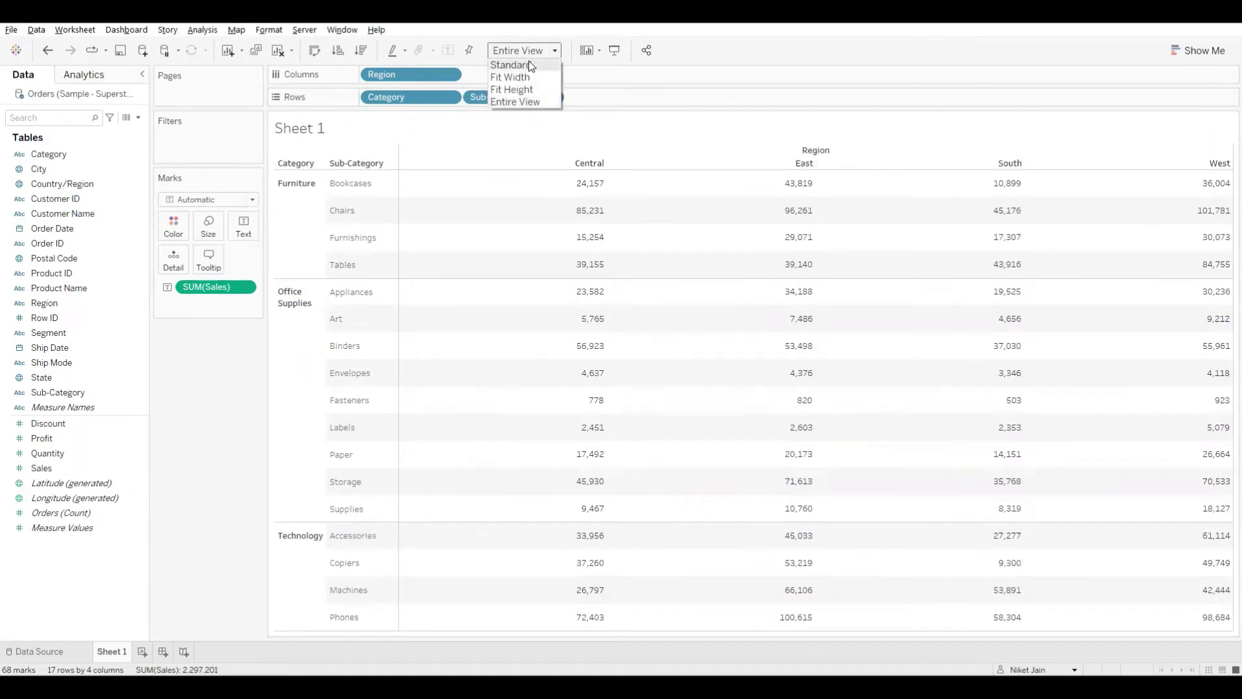
left_click(529, 65)
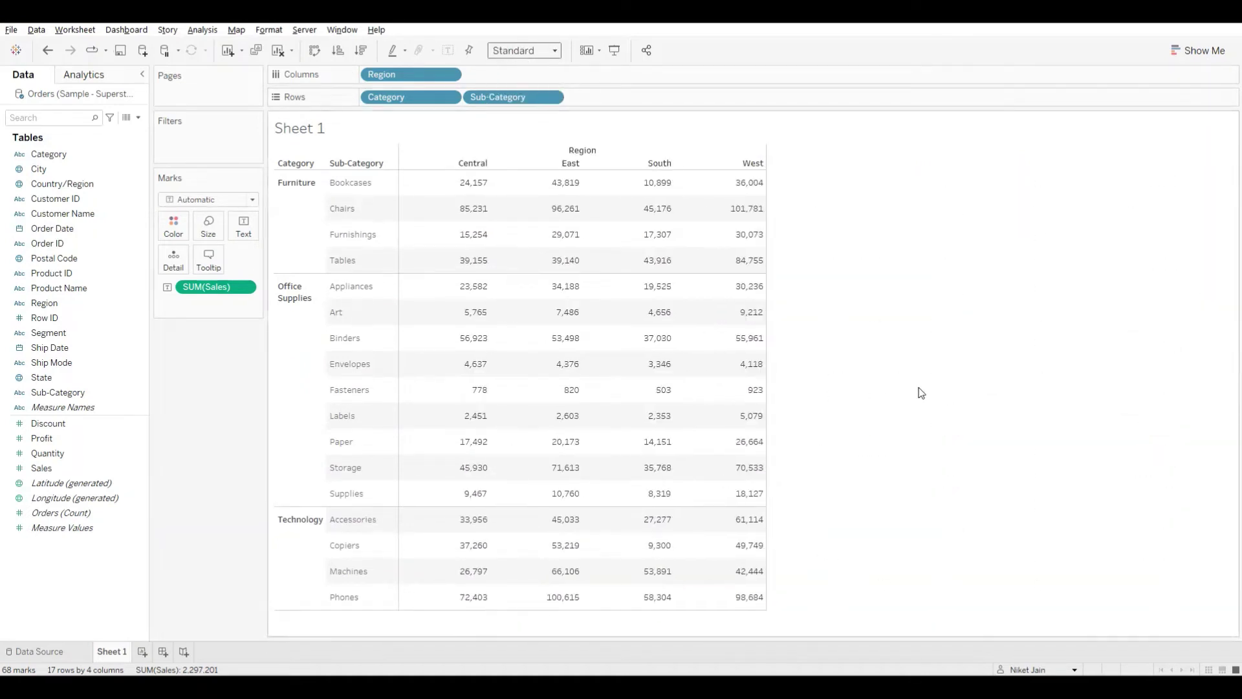
Step: Reduce the height of the table rows slightly
left_click_drag(383, 196, 380, 190)
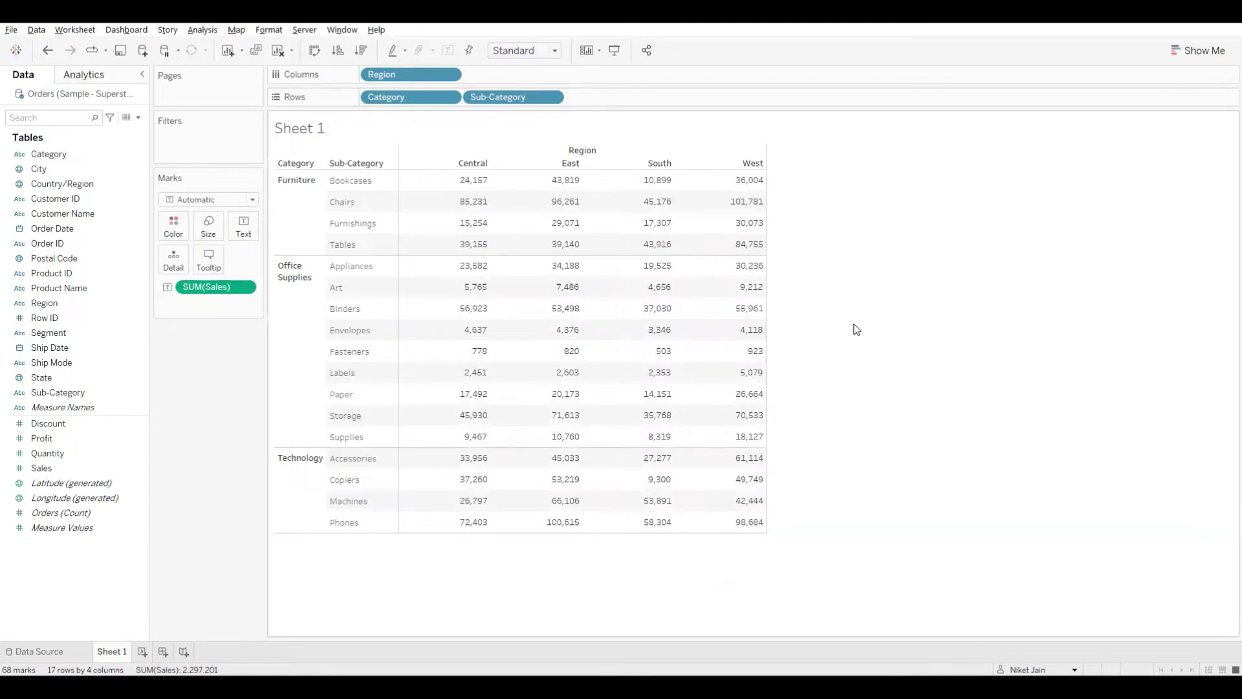
Step: Set the default worksheet font to a near-black color and size 11
left_click(269, 32)
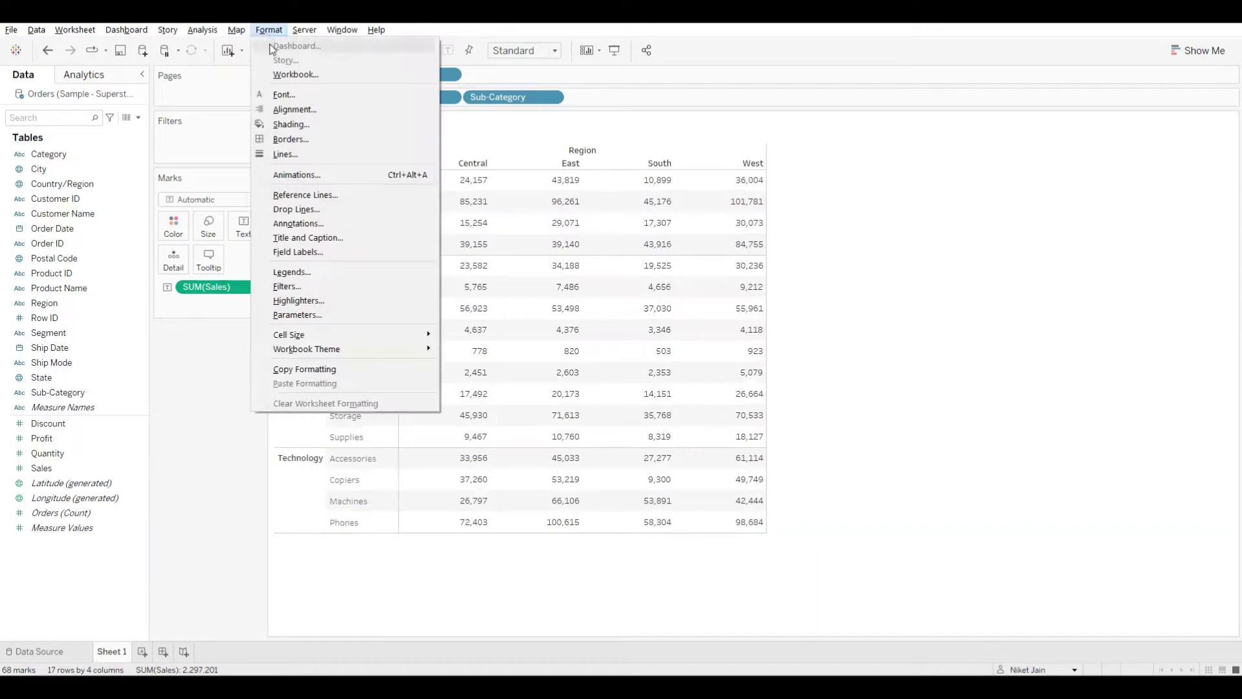
left_click(321, 97)
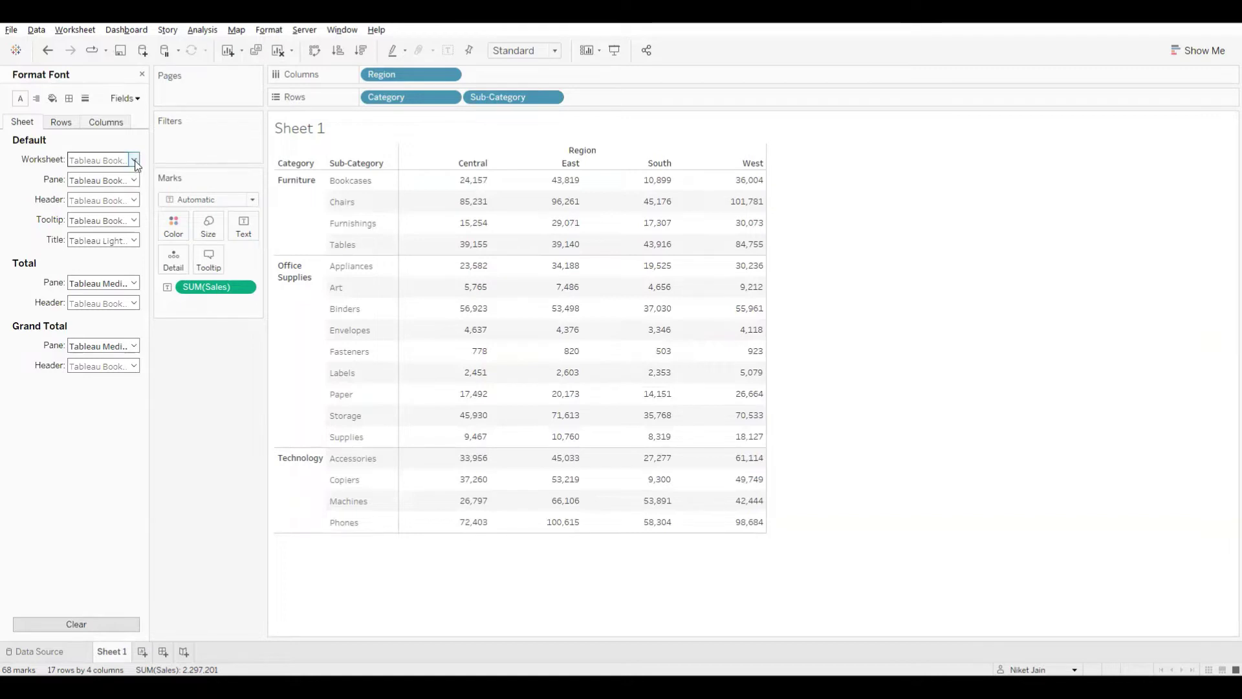
left_click(135, 160)
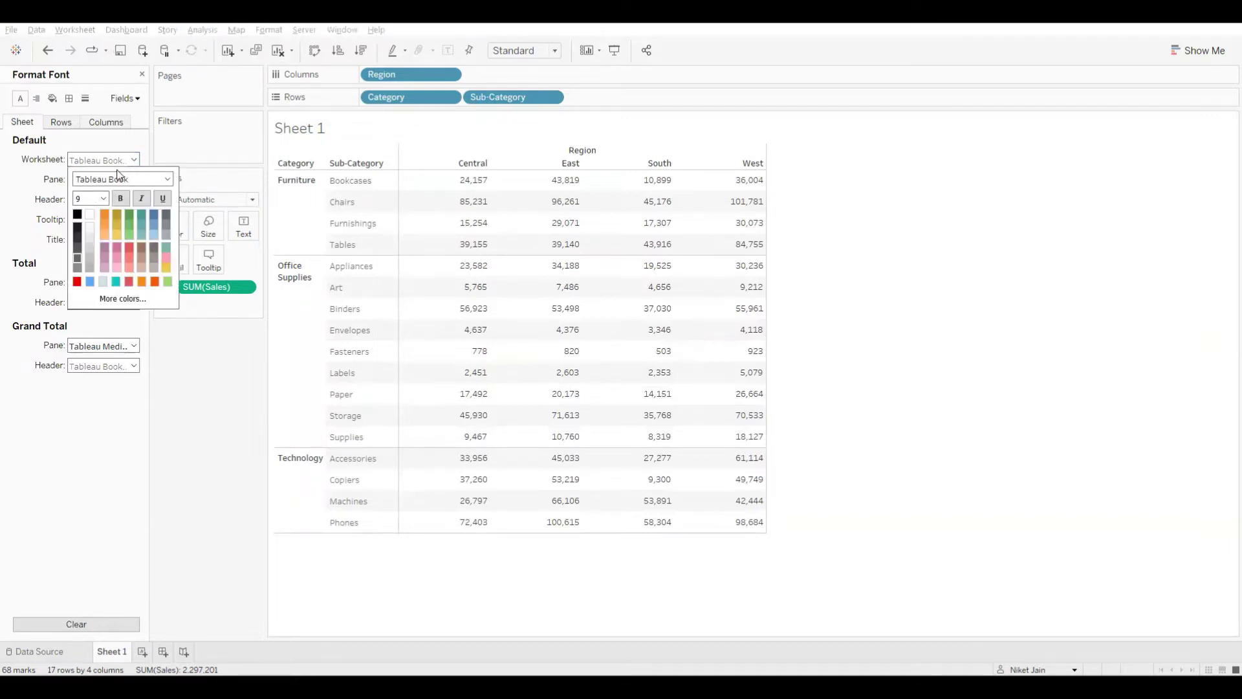
left_click(77, 234)
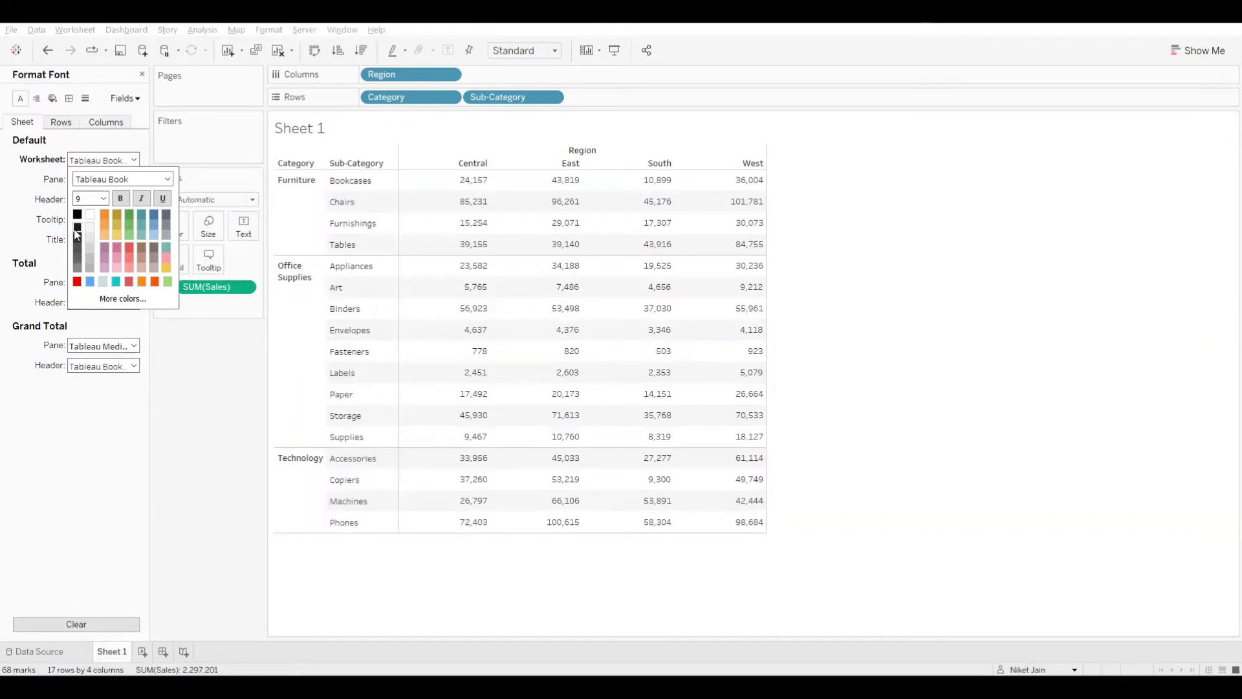
left_click(103, 199)
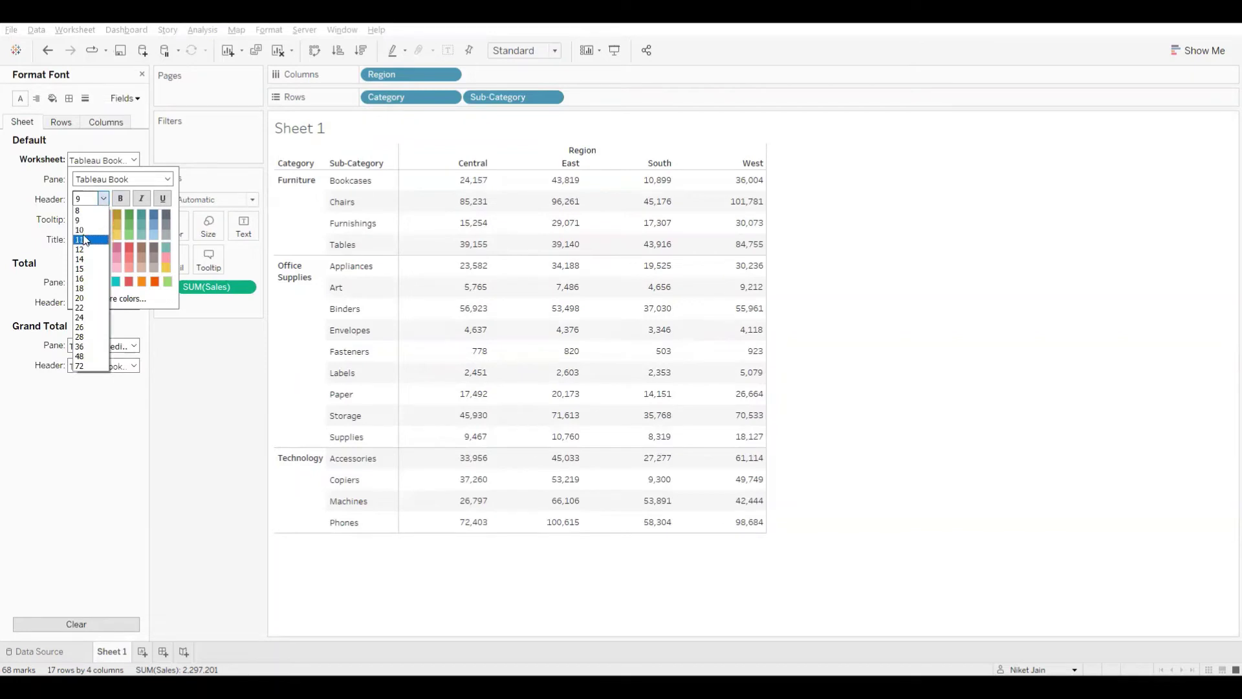
left_click(85, 240)
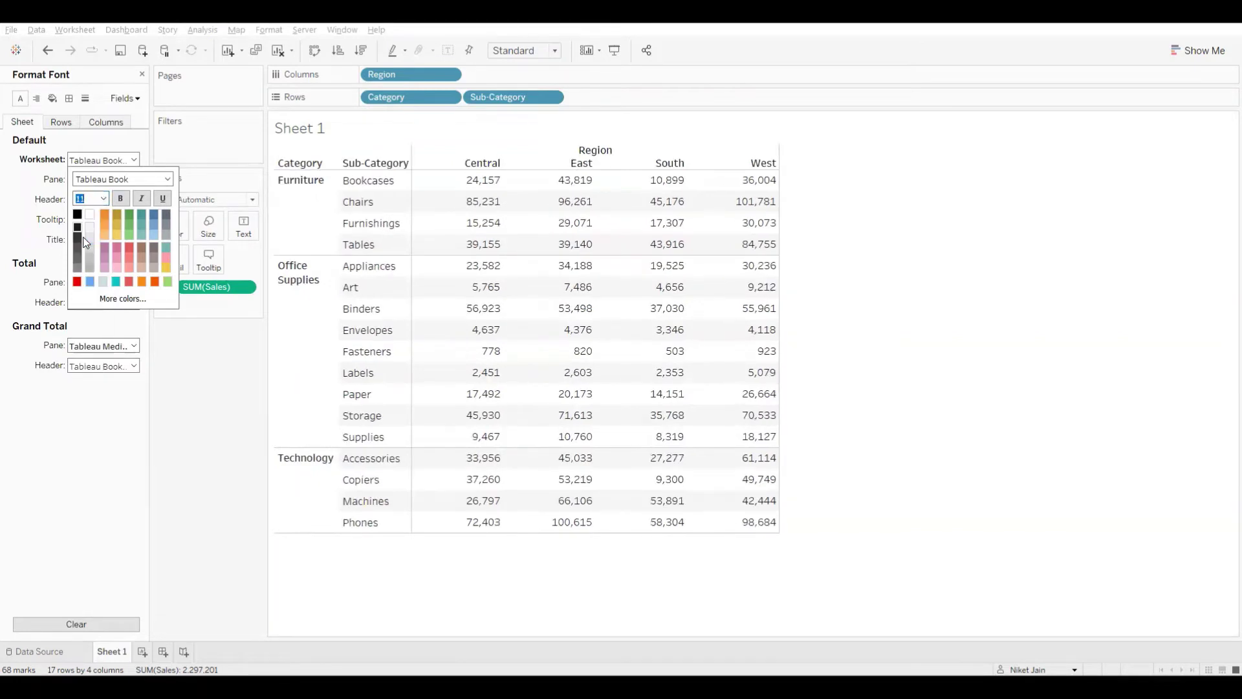
left_click(15, 185)
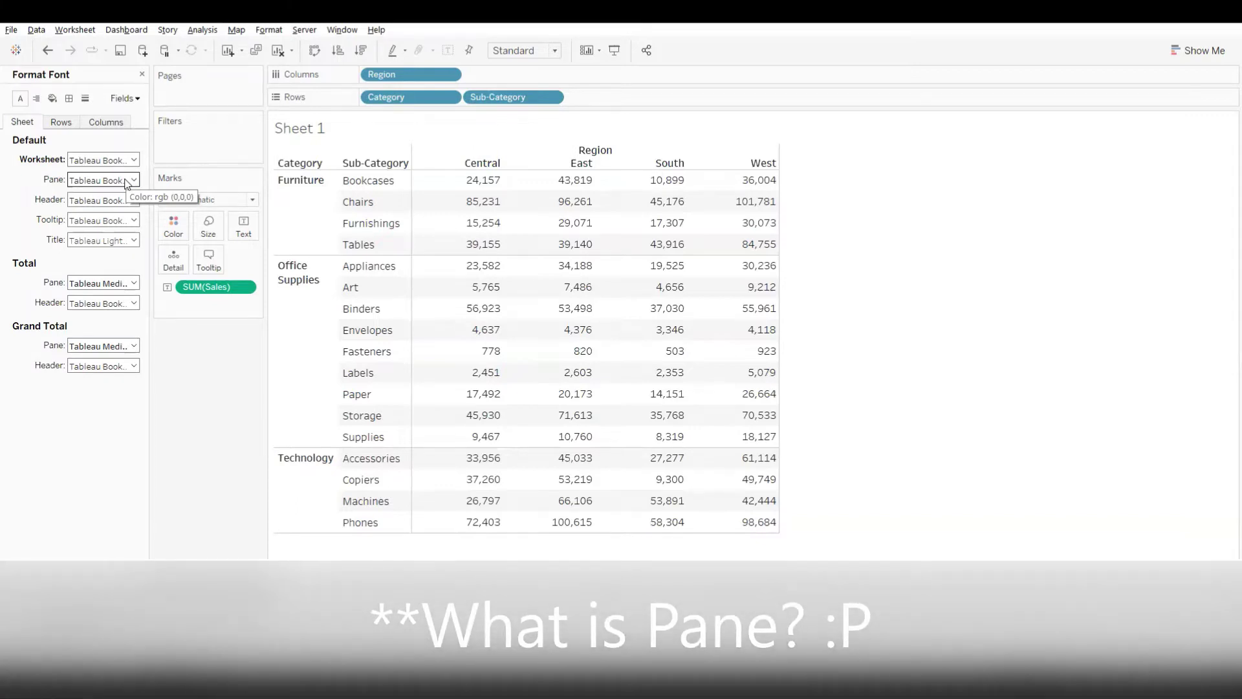
Step: Set the default pane font color to orange and the default header font color to blue
left_click(127, 183)
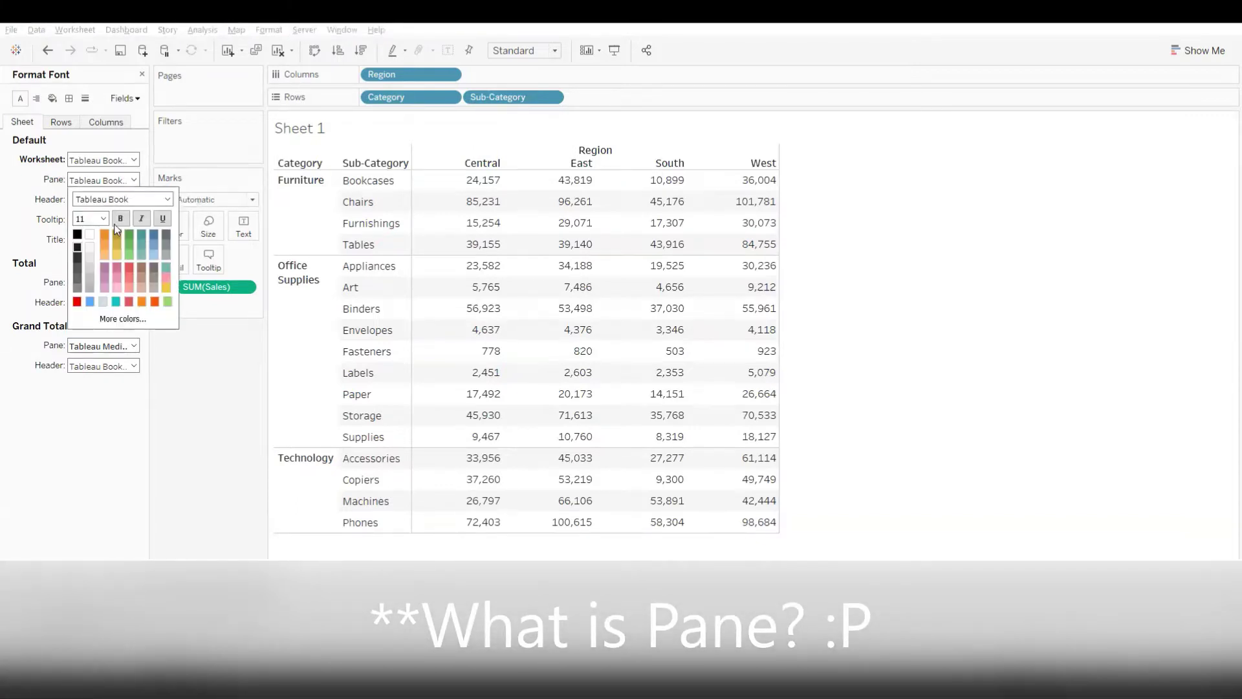
left_click(107, 241)
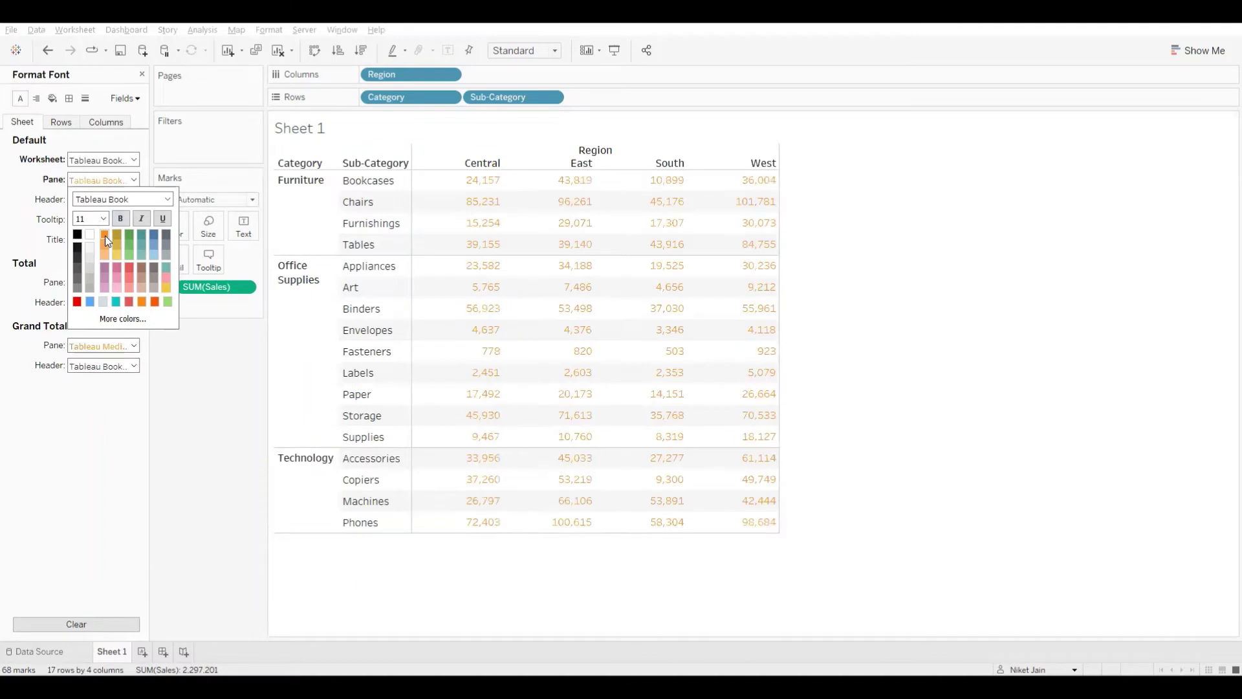
left_click(849, 351)
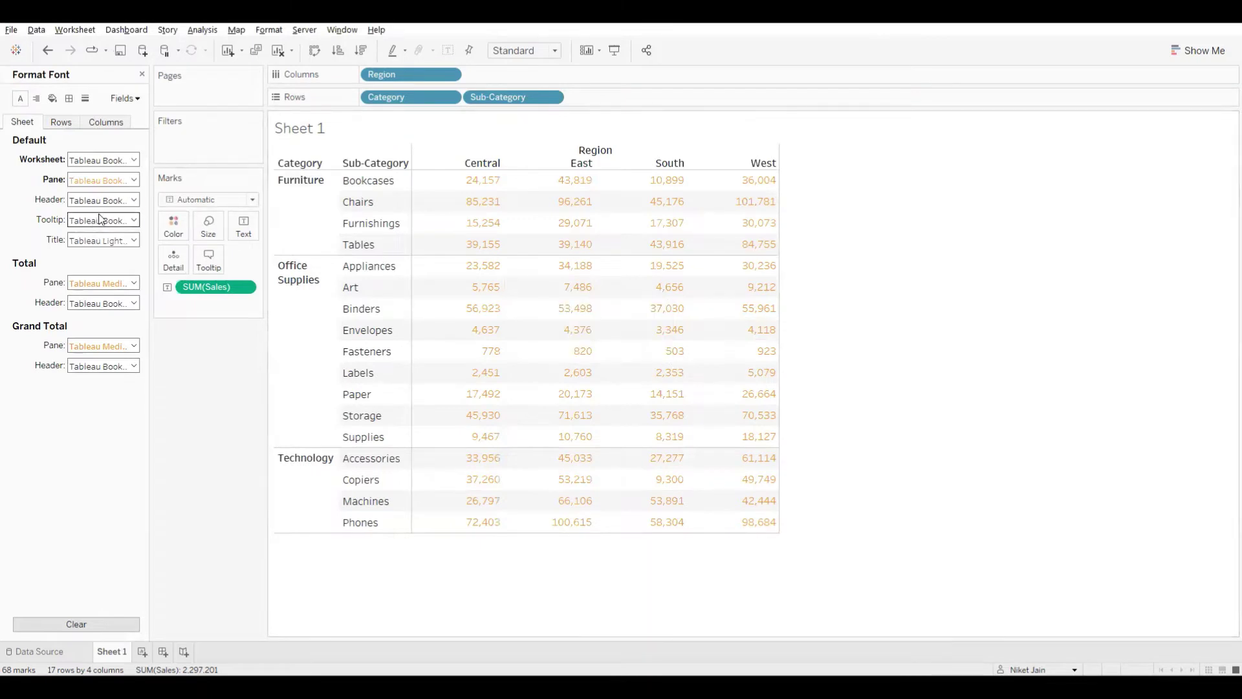
left_click(121, 204)
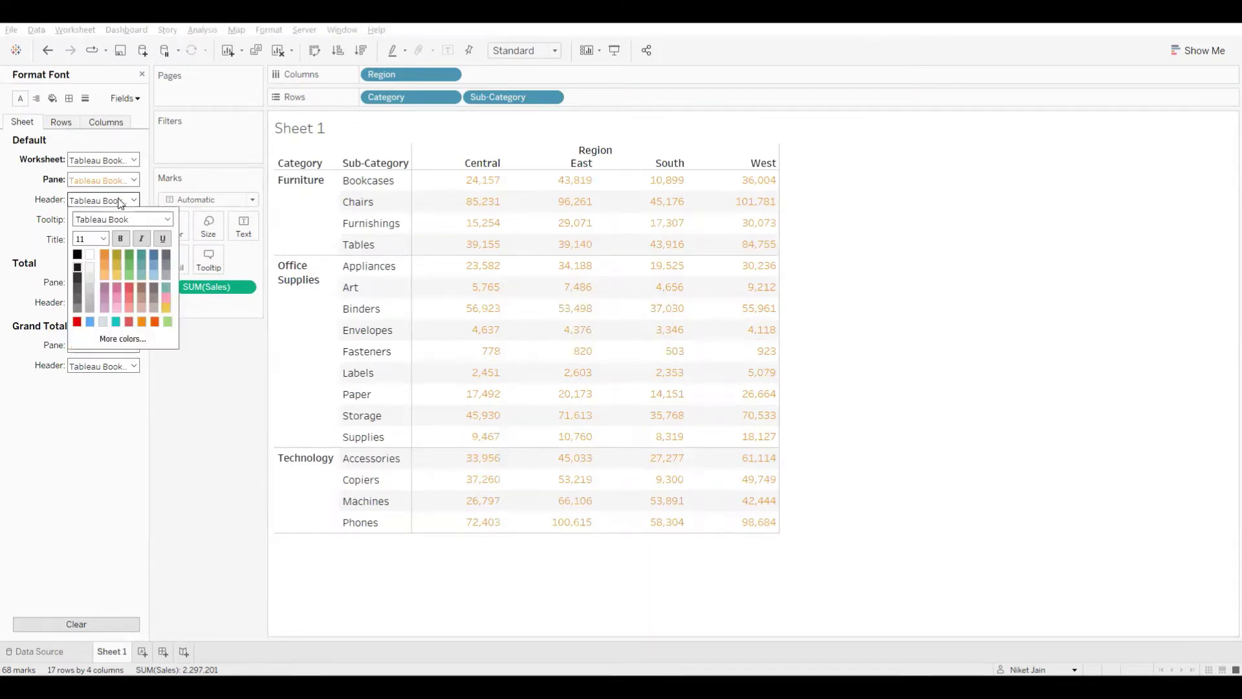
left_click(133, 256)
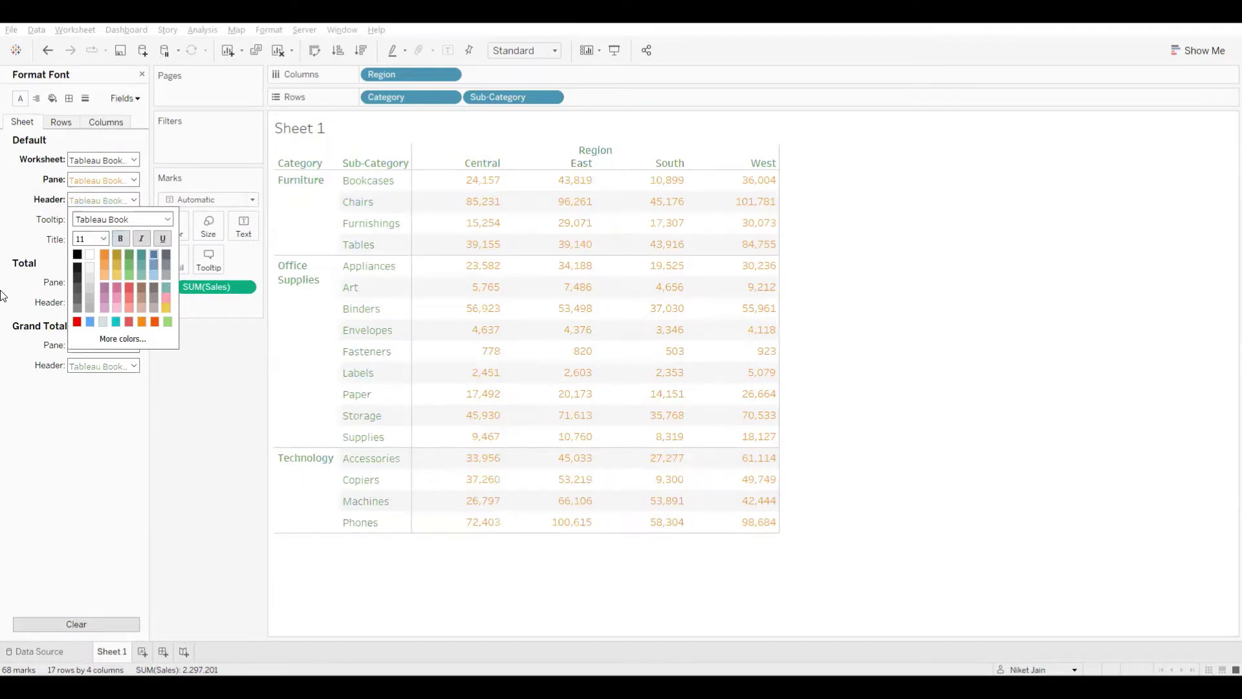
left_click(7, 214)
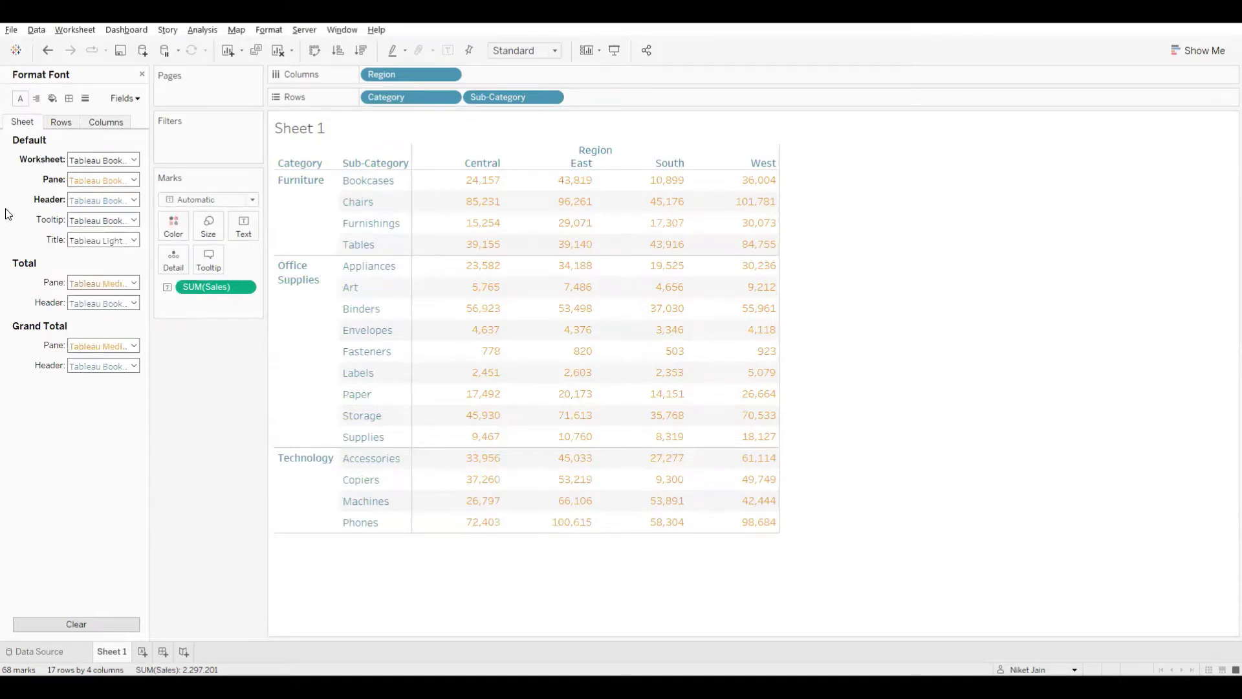
Step: Make the default tooltip font italic and check it on the Art sales value for the East region
mouse_move(588, 293)
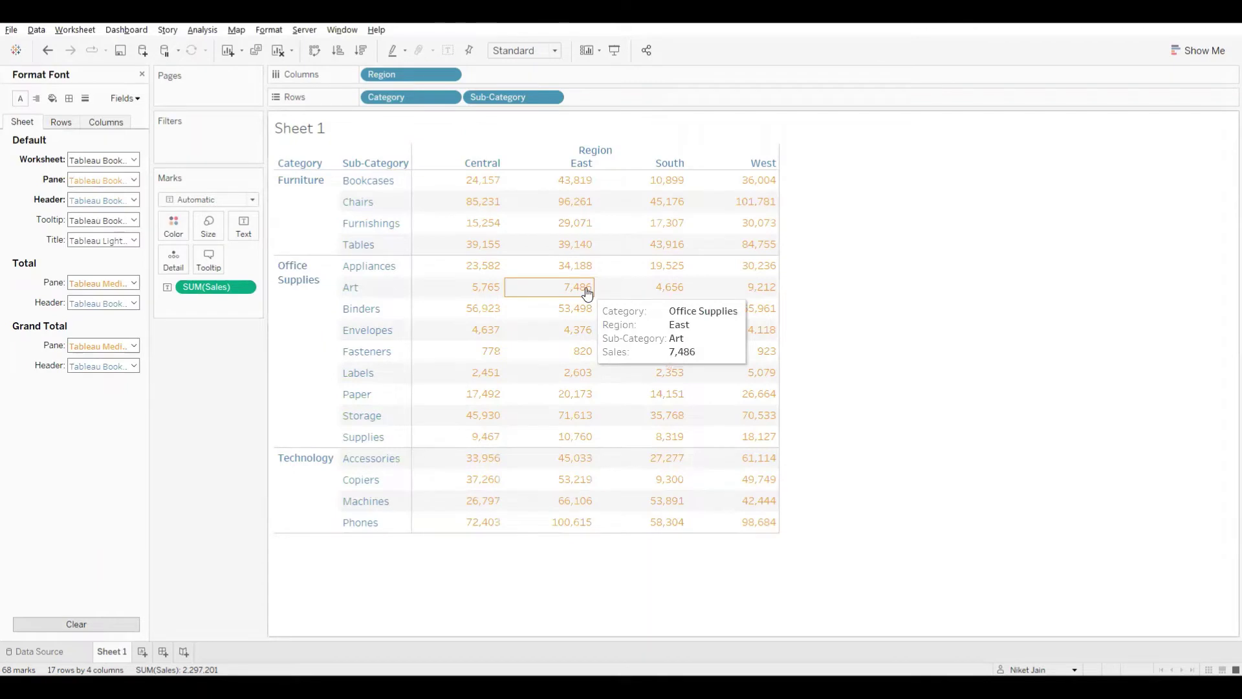
left_click(119, 224)
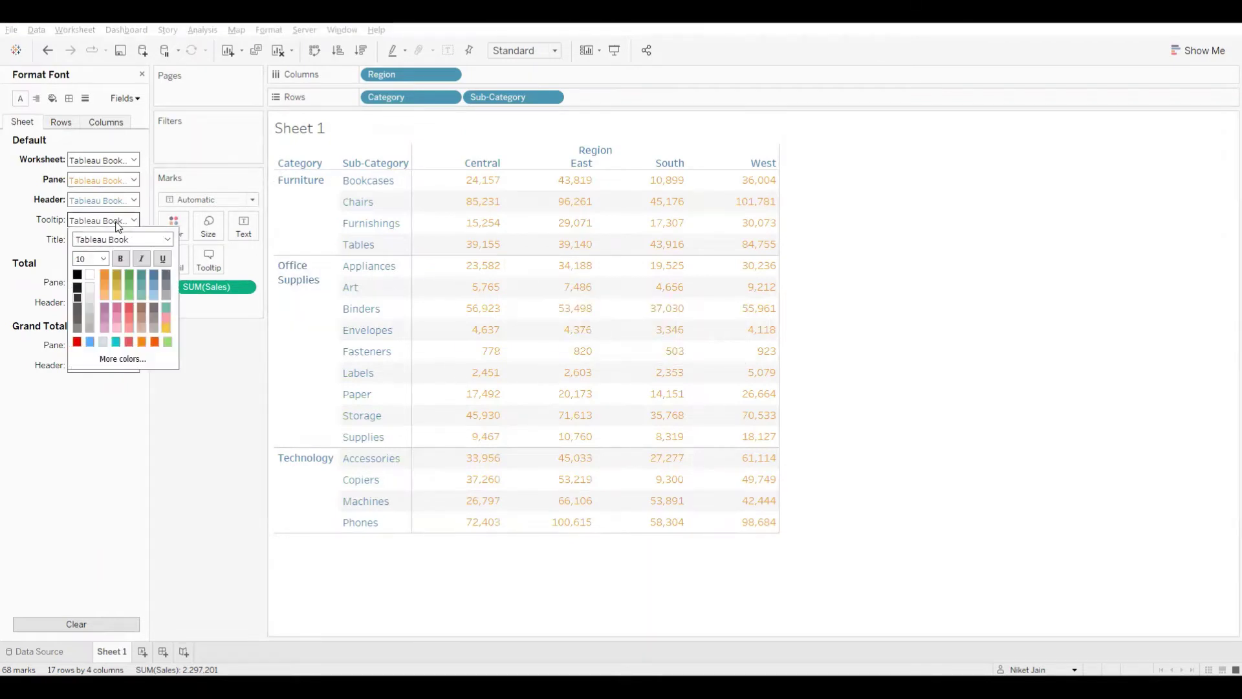
left_click(142, 258)
mouse_move(569, 293)
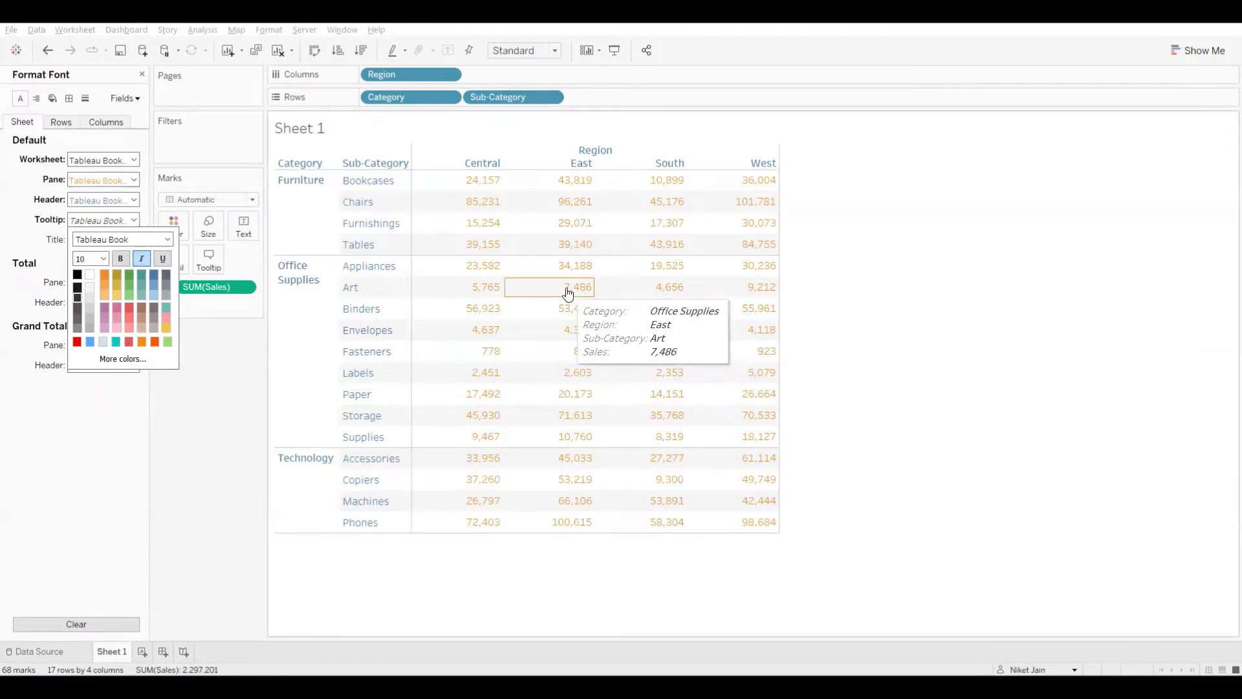
left_click(46, 421)
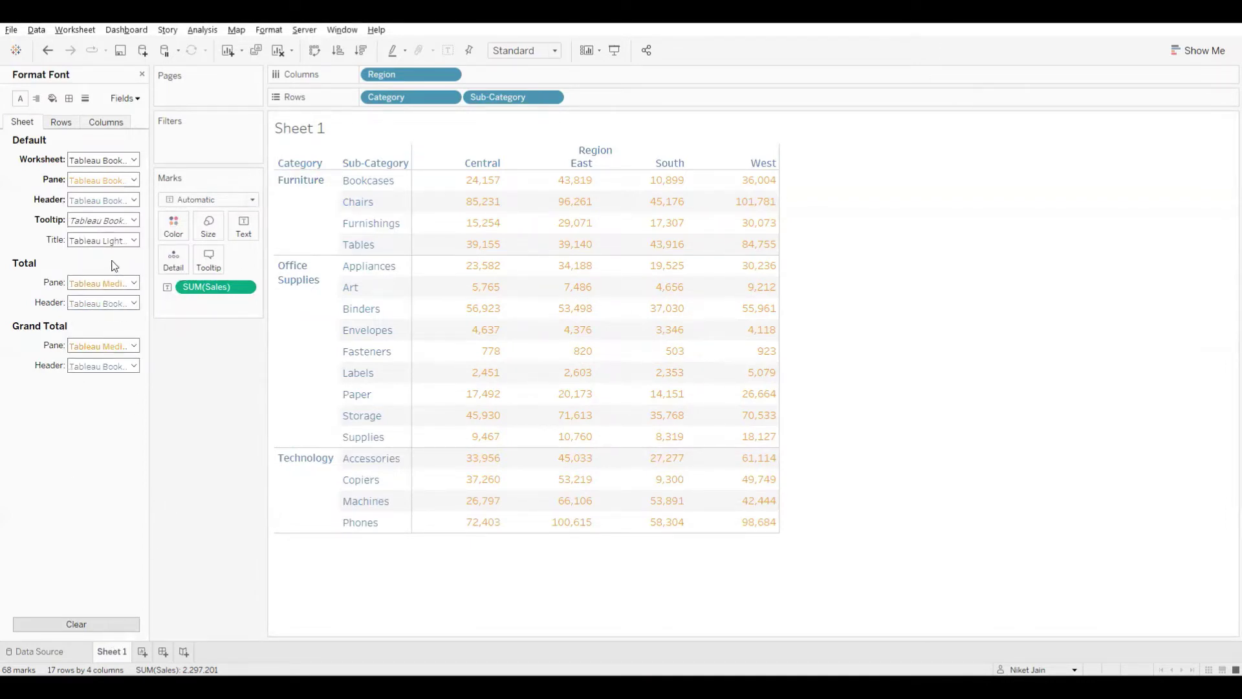
Step: Make the worksheet title font bold and underlined
left_click(121, 240)
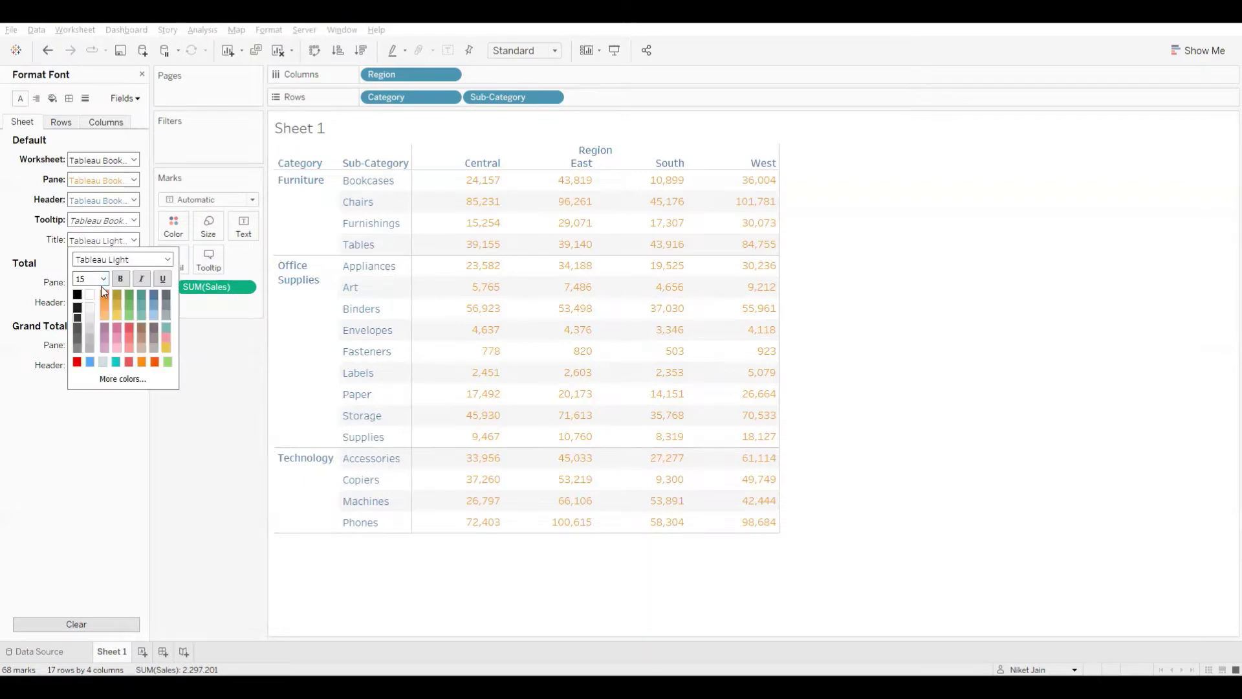
left_click(161, 278)
left_click(161, 279)
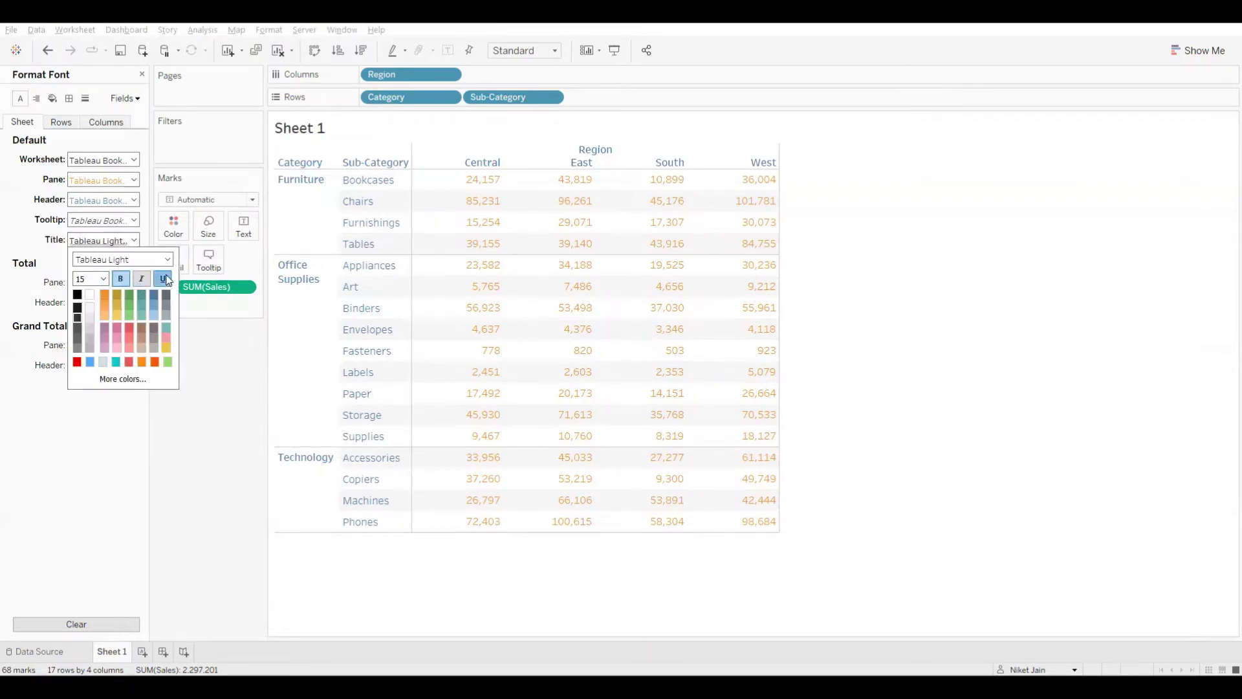
left_click(180, 482)
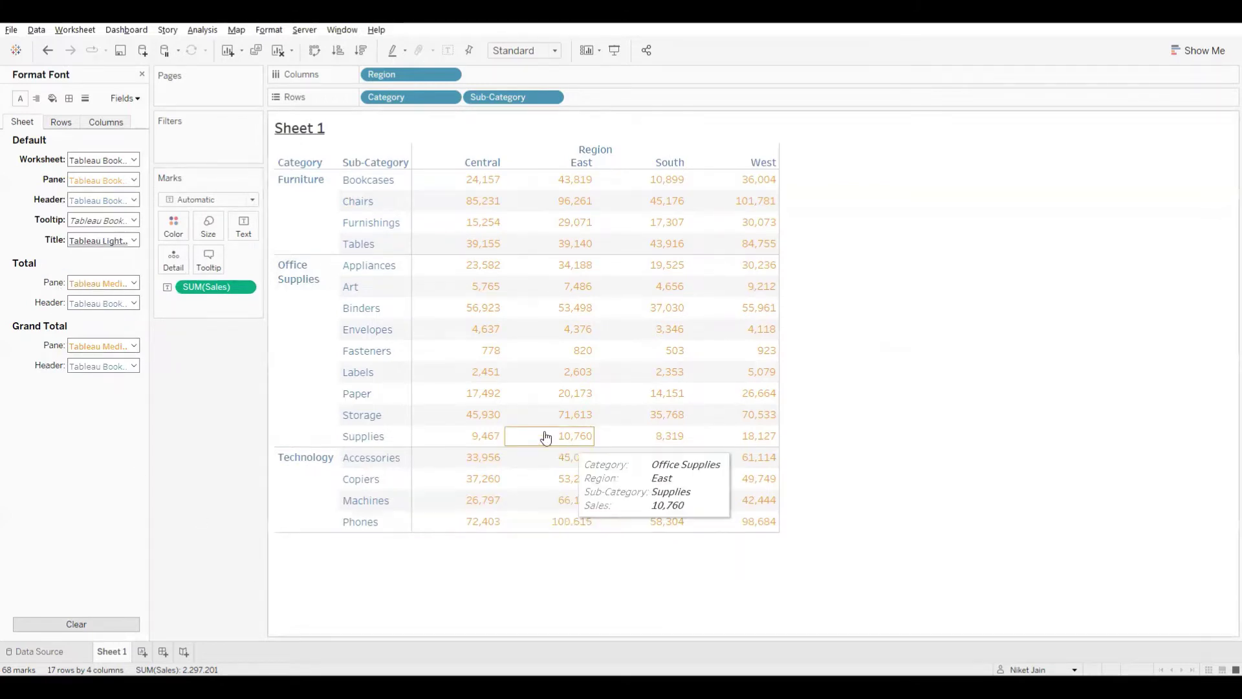
Step: Add column grand totals to the table
left_click(205, 30)
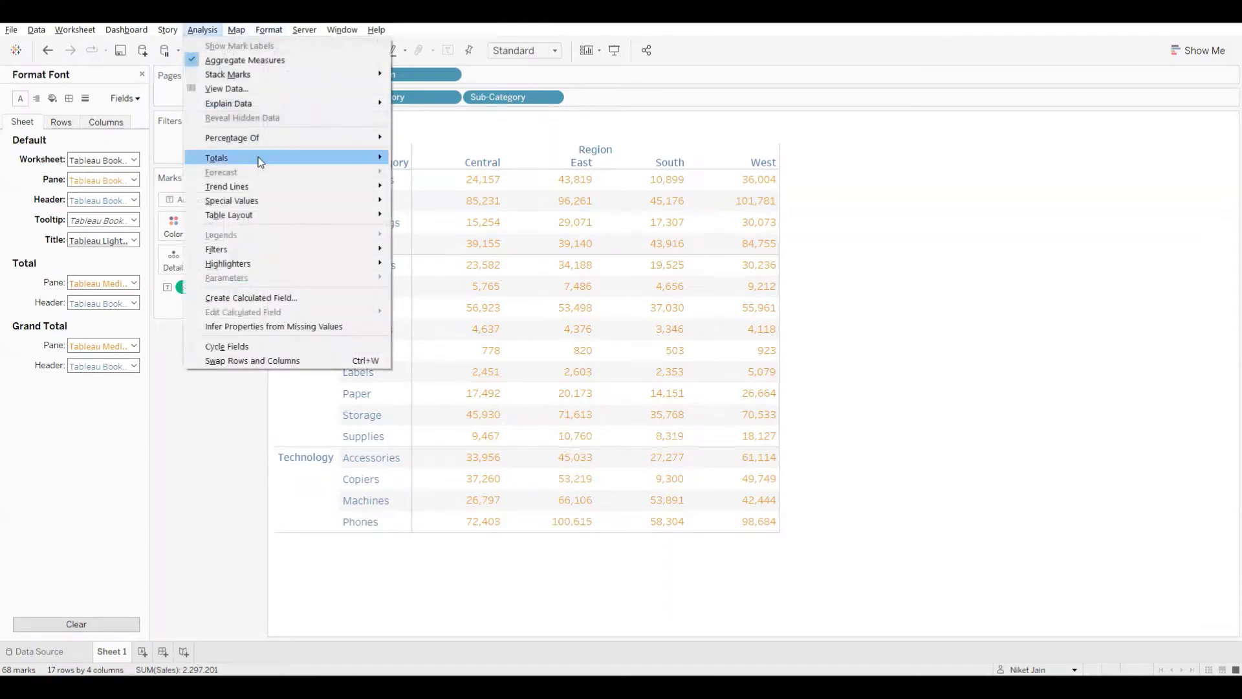
mouse_move(258, 158)
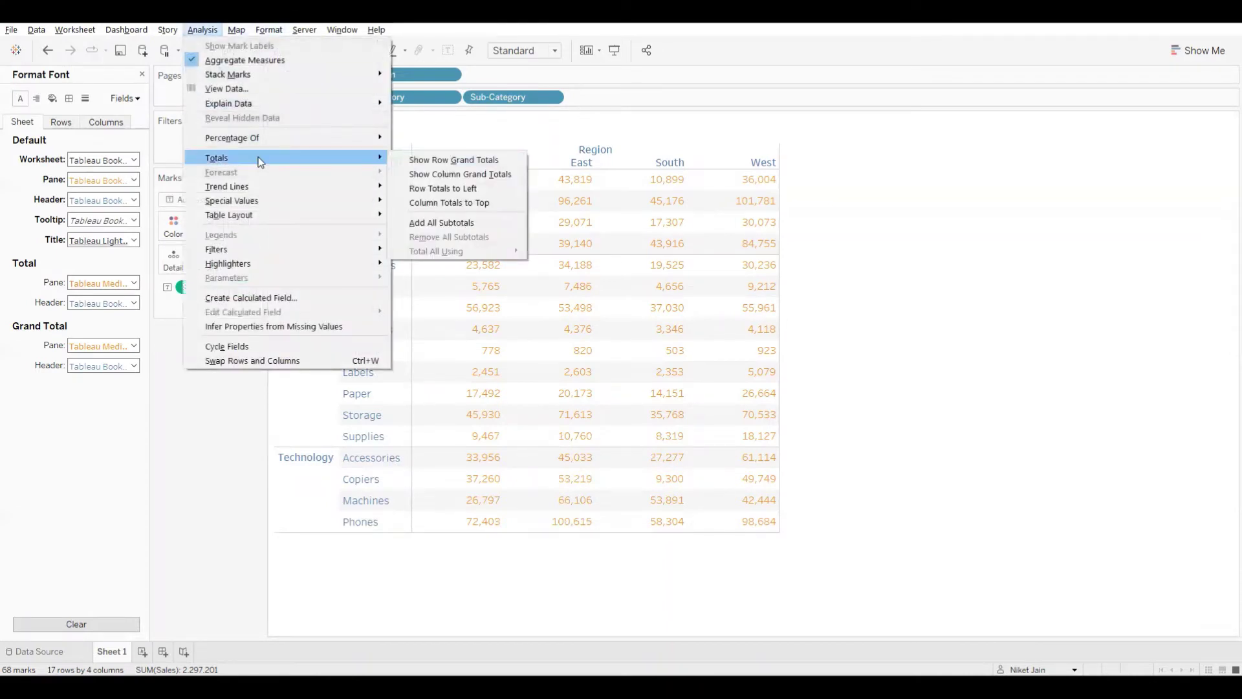
left_click(468, 176)
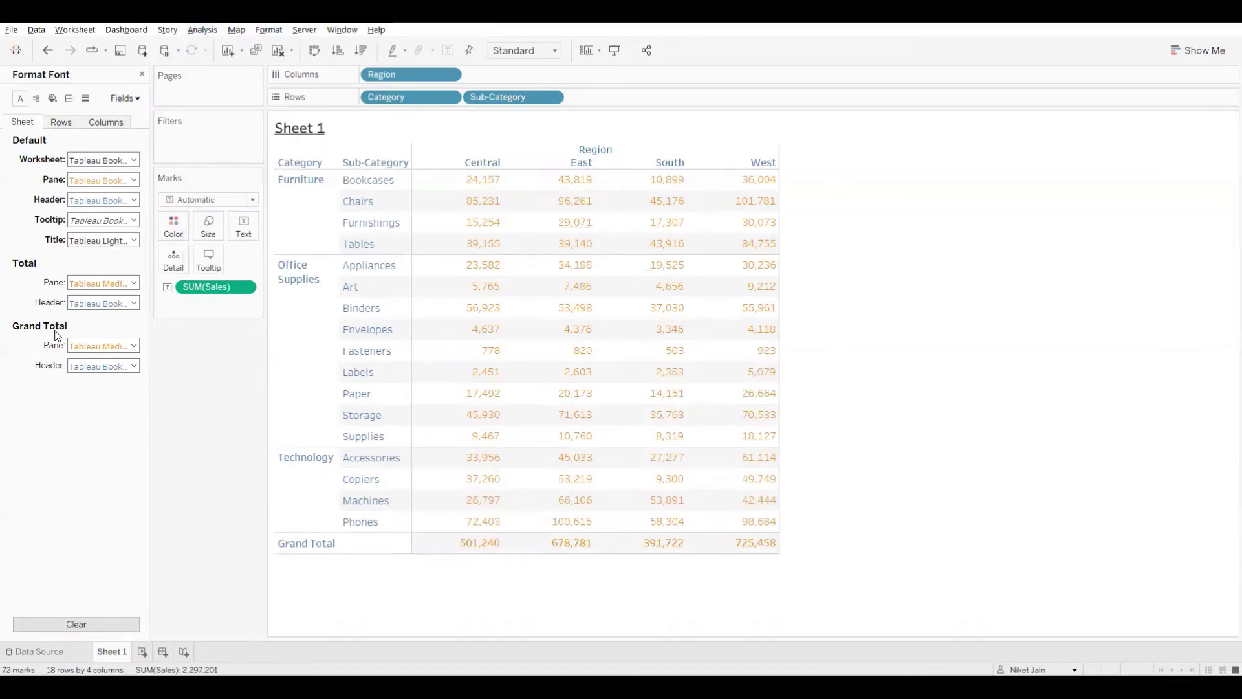
Step: Set the Total pane font color to brown and the Total header font color to gray-brown
left_click(134, 285)
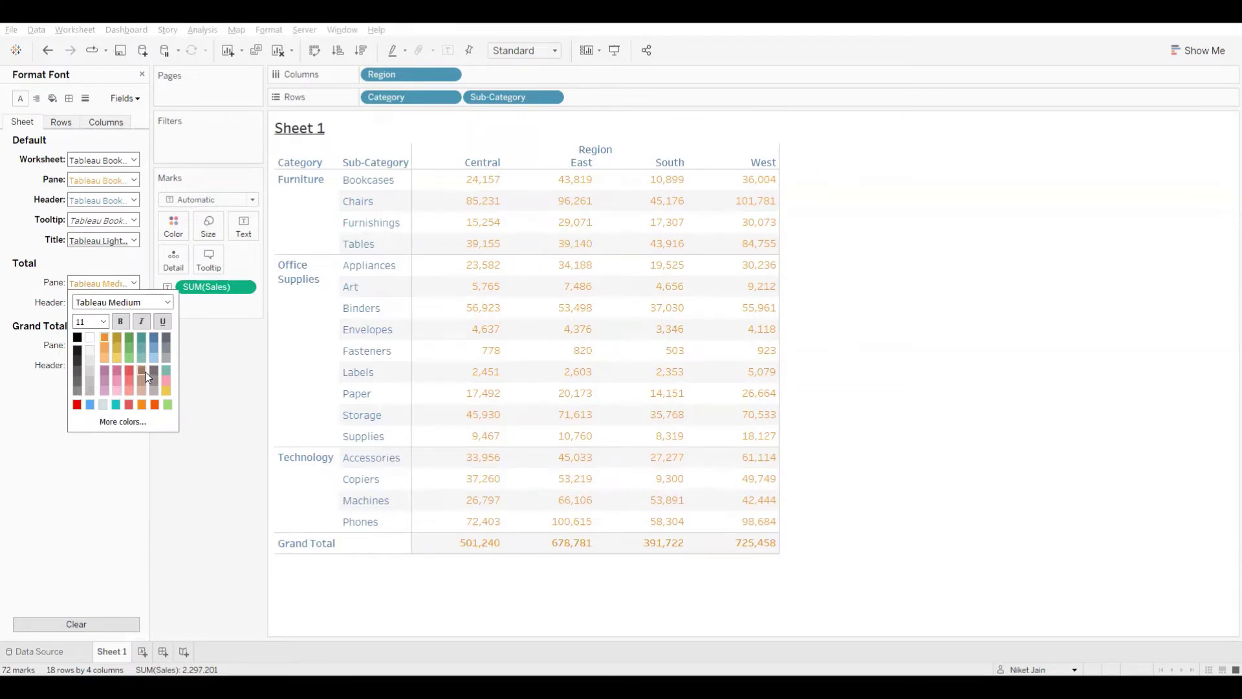
left_click(82, 469)
left_click(134, 303)
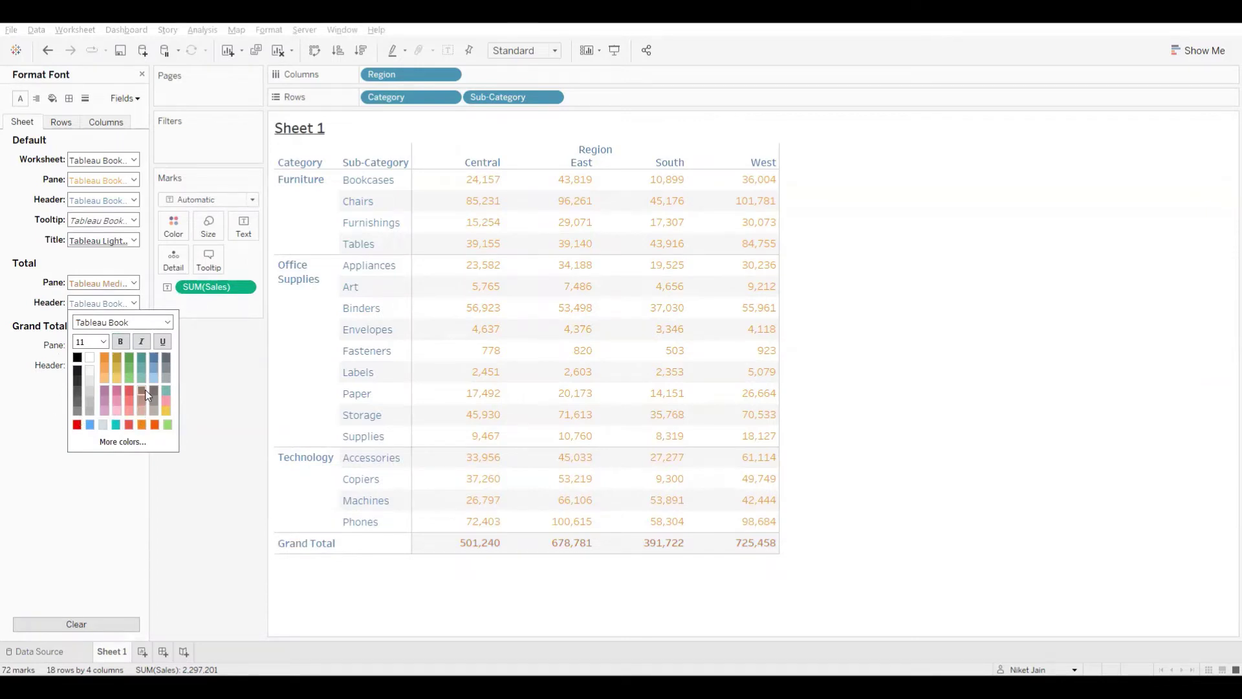
left_click(16, 432)
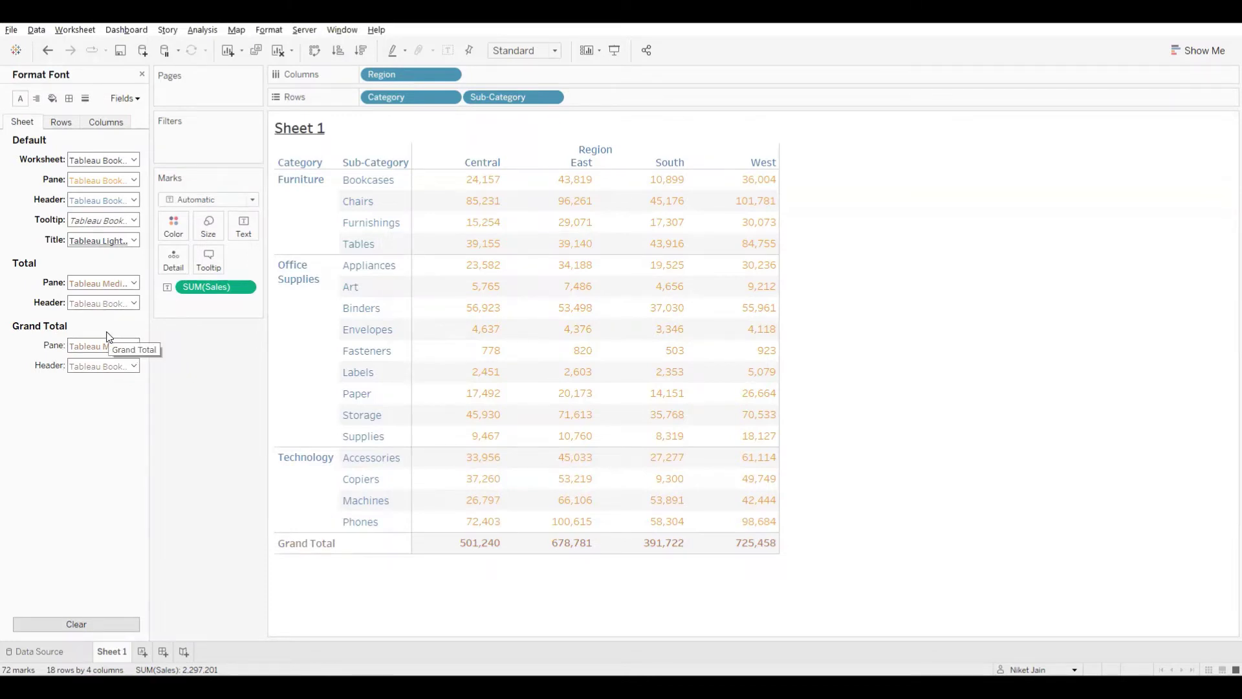
Step: Set the default header font color for rows to pink
left_click(65, 126)
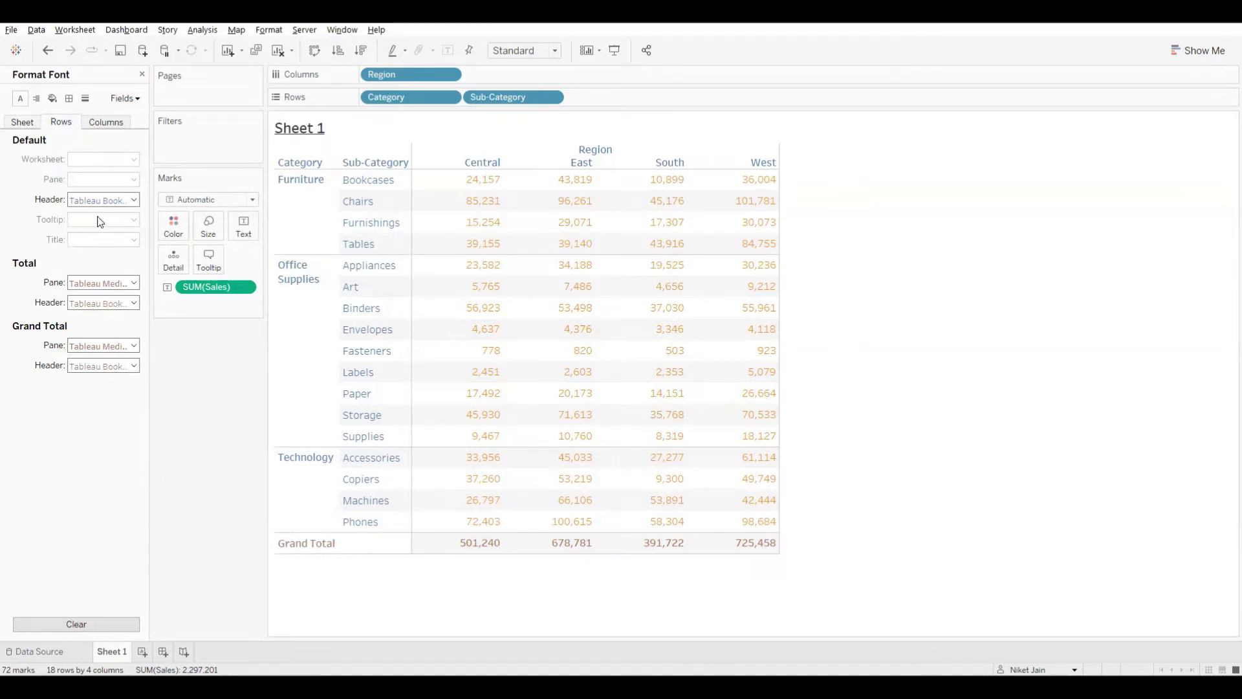
left_click(134, 201)
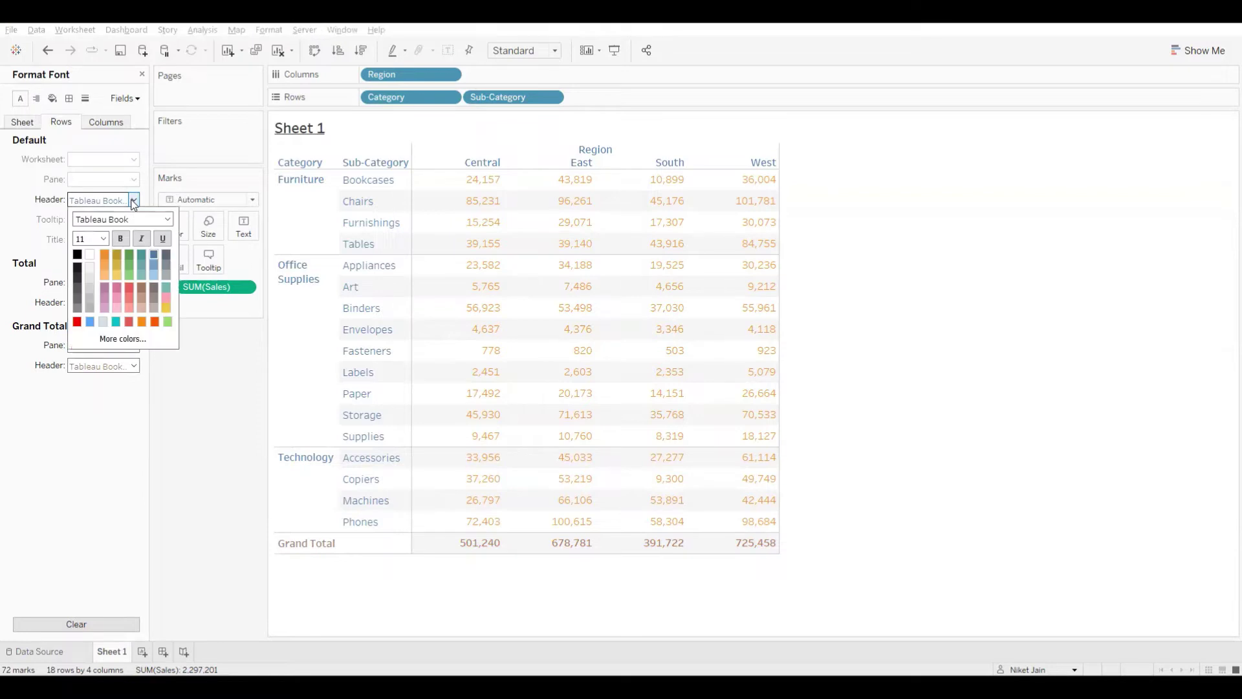
left_click(118, 291)
left_click(112, 495)
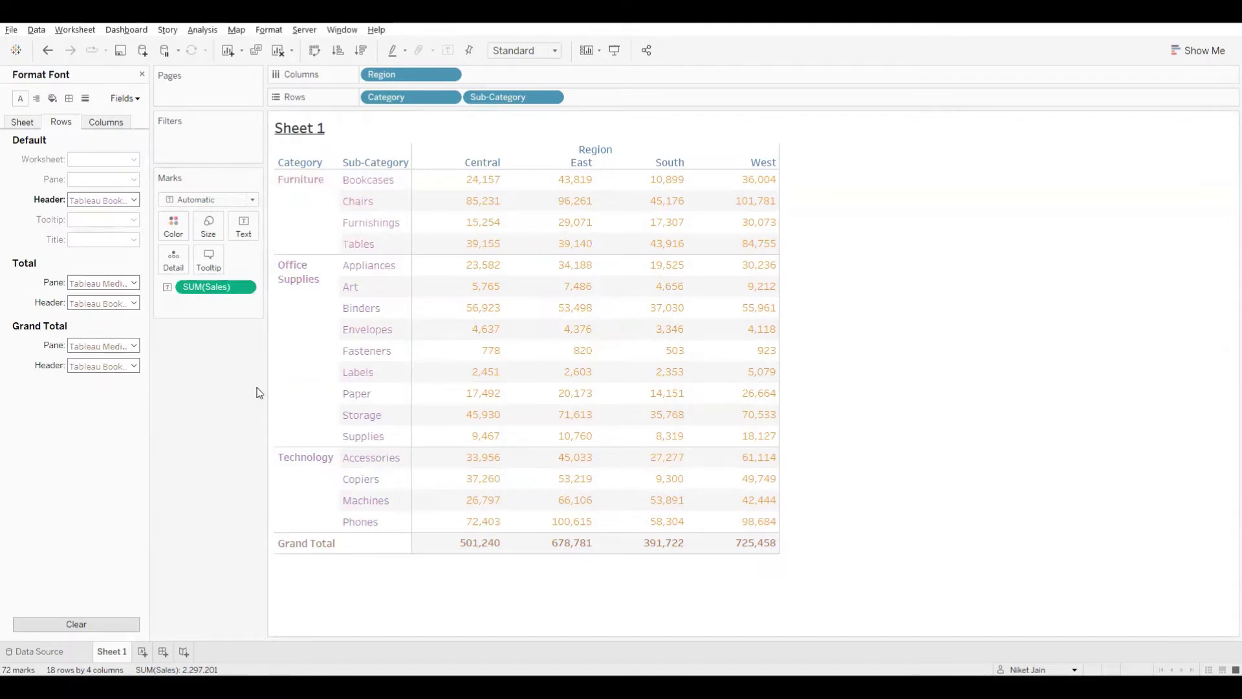
Step: Set the default header font color for columns to teal
left_click(107, 129)
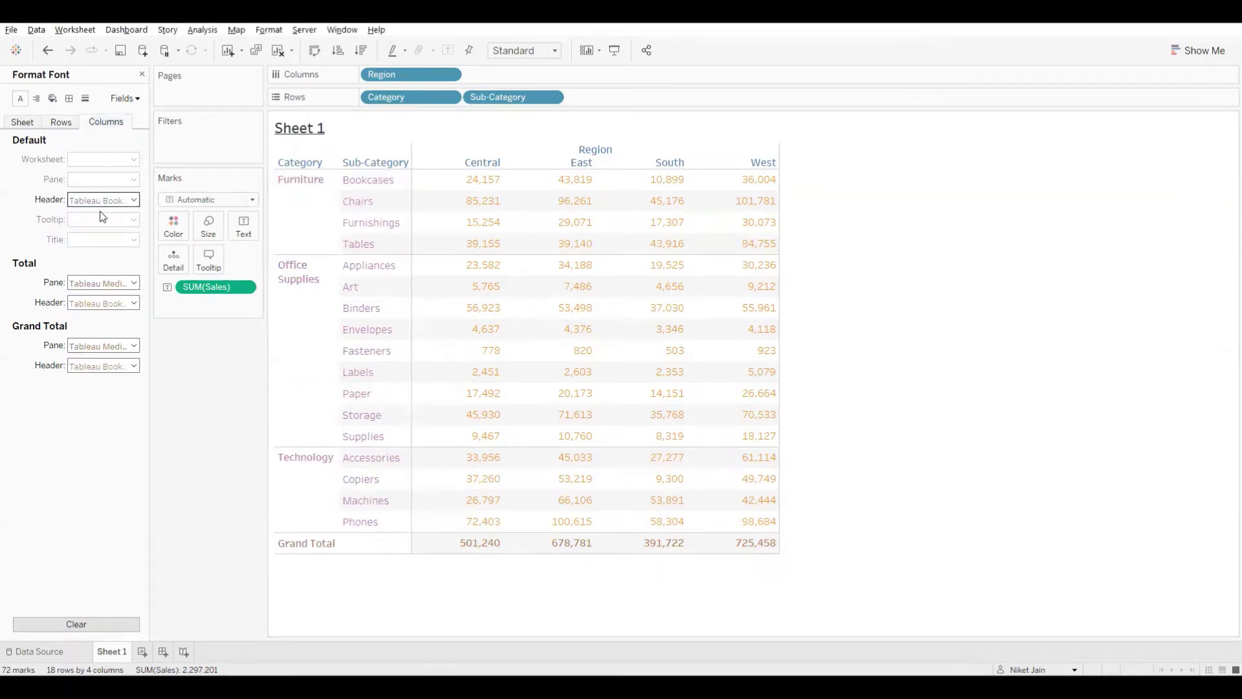
left_click(134, 200)
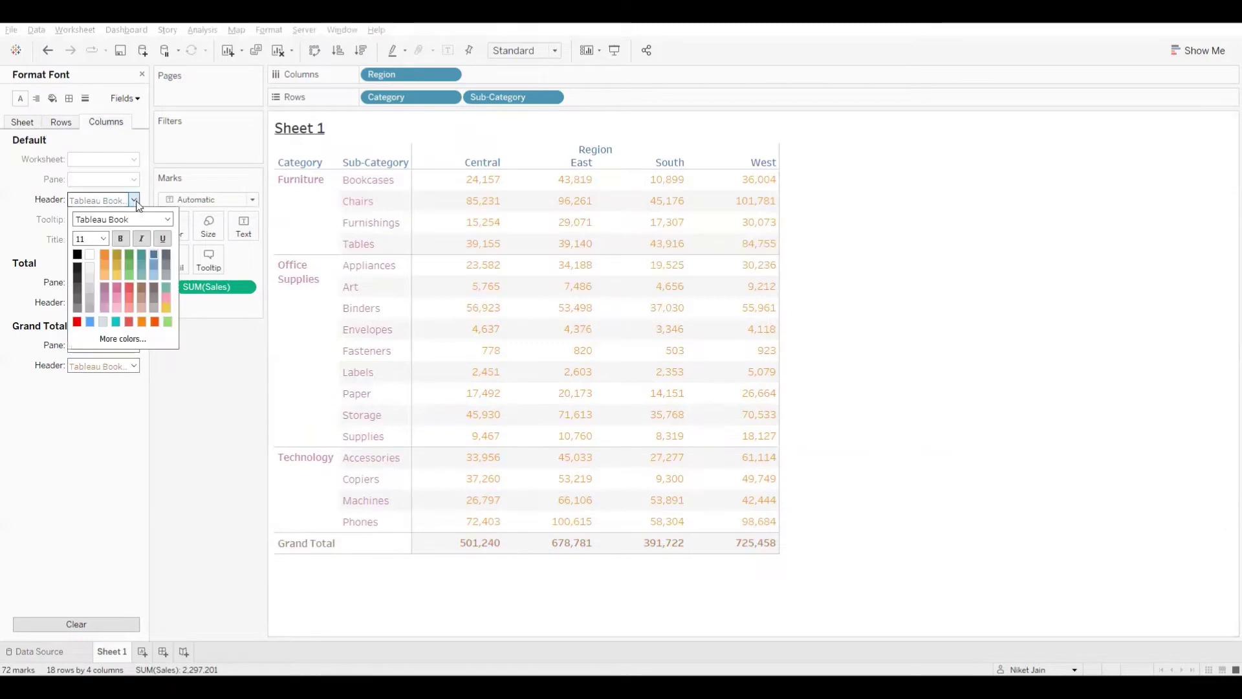
left_click(143, 256)
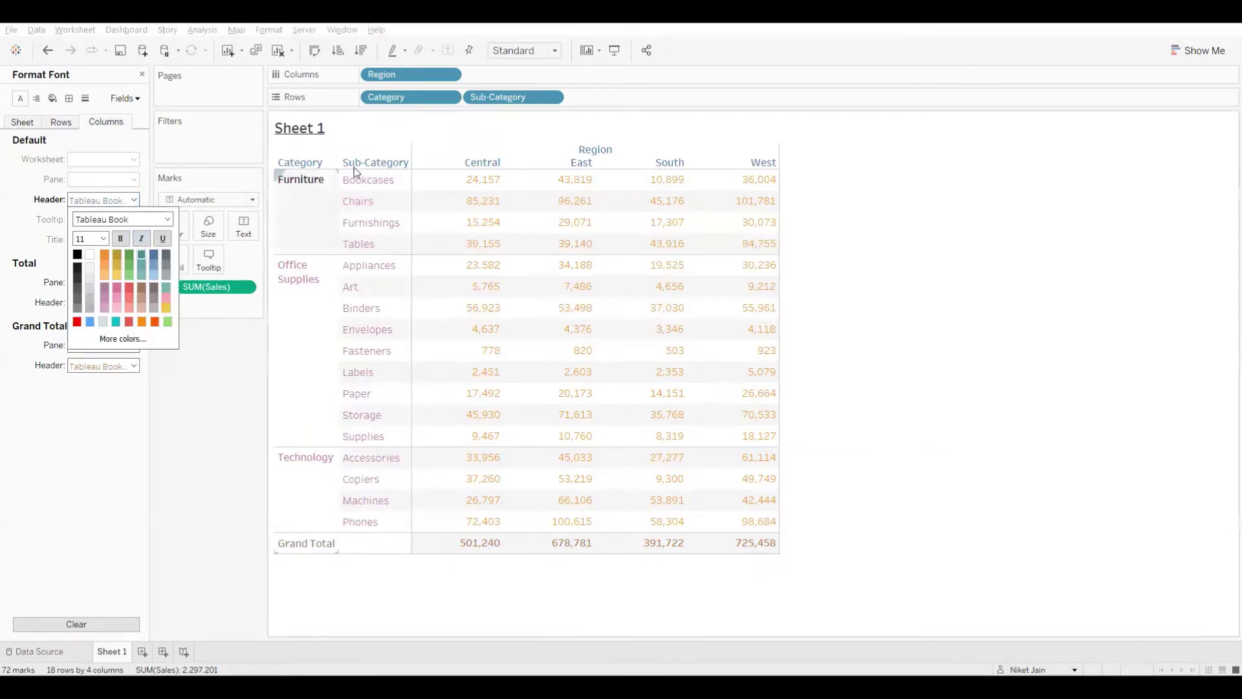
left_click(846, 341)
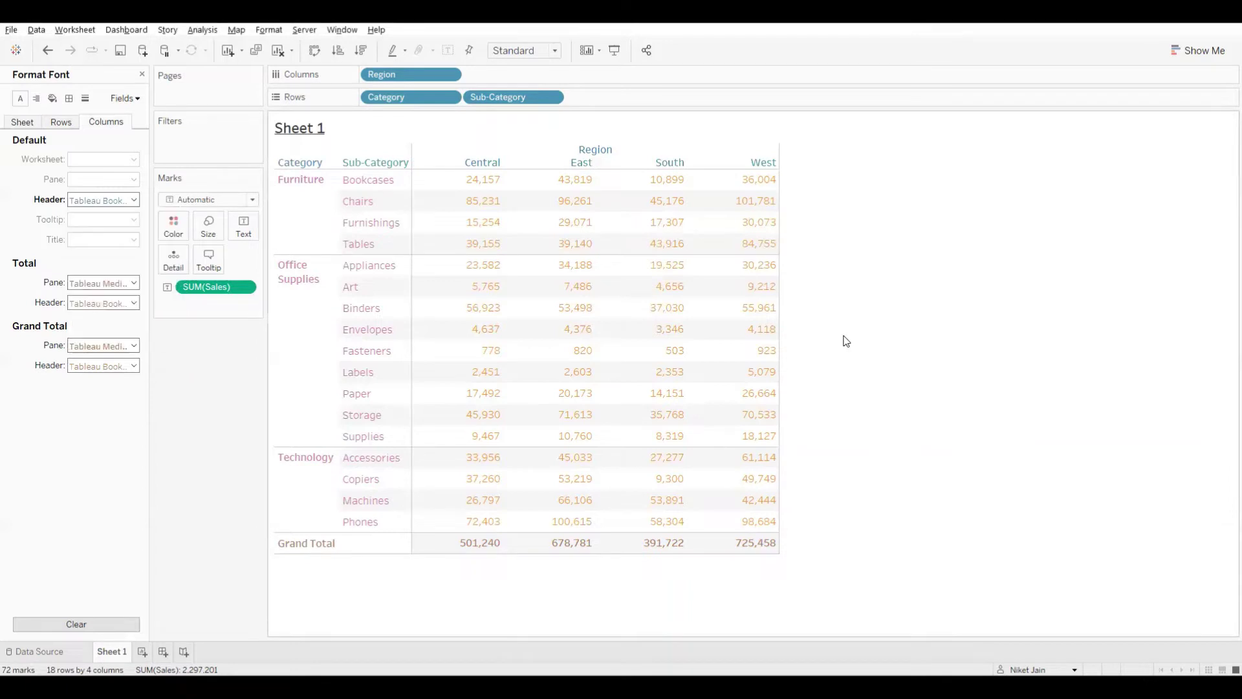
Step: Set the sheet's default pane horizontal alignment to Right after trying Left
left_click(20, 126)
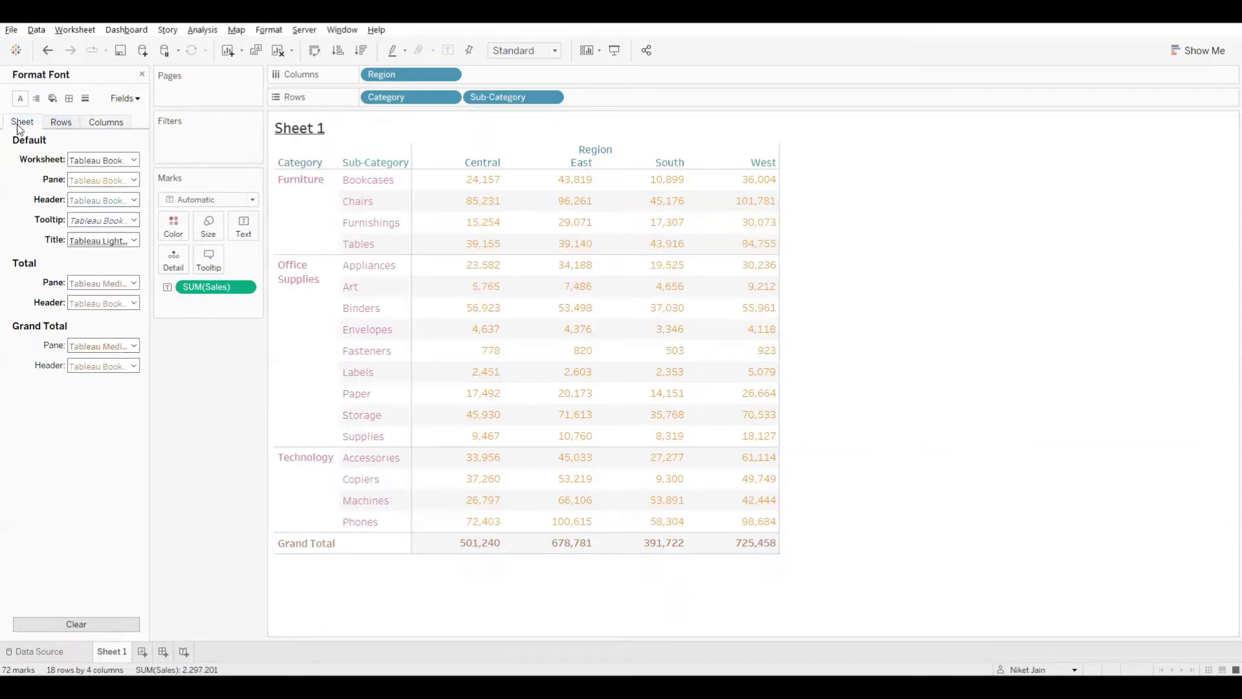
left_click(36, 99)
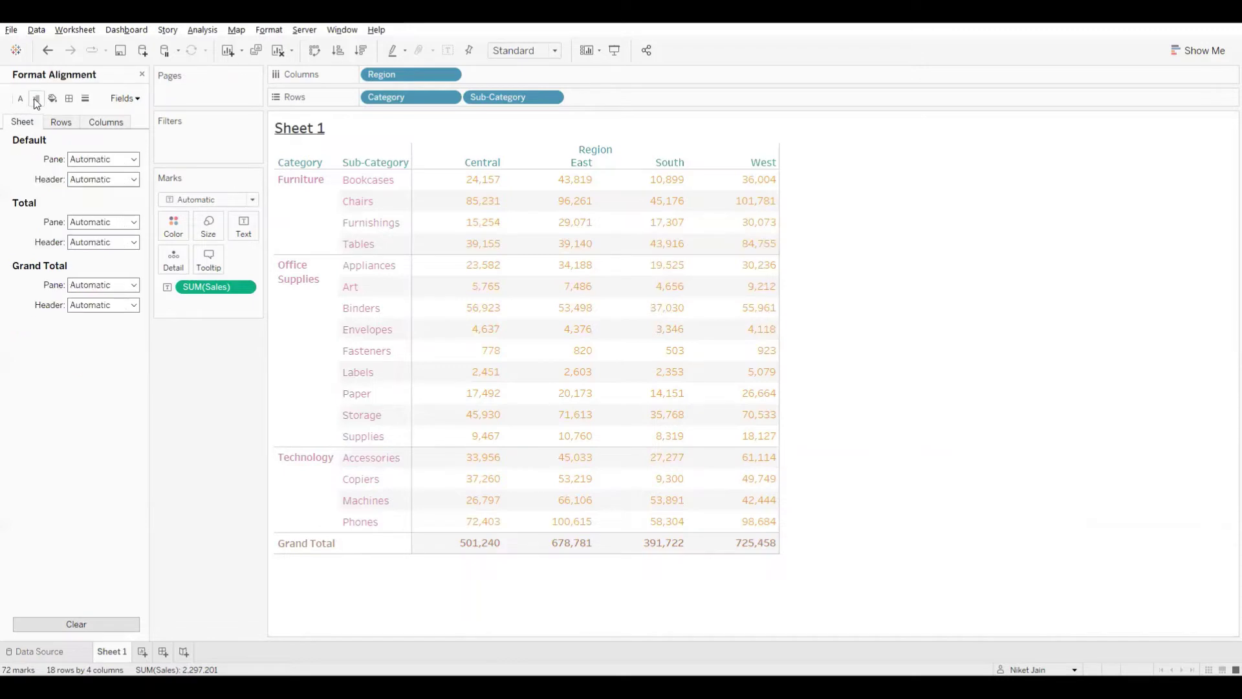
left_click(134, 160)
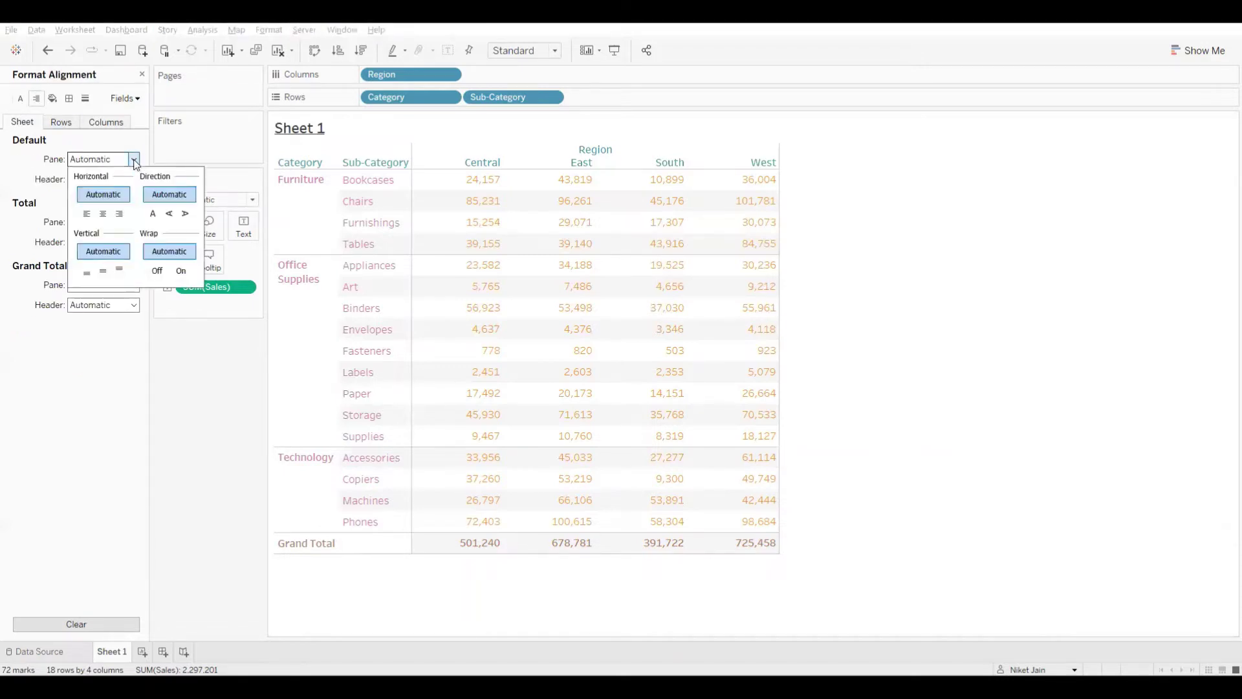
left_click(103, 215)
left_click(87, 214)
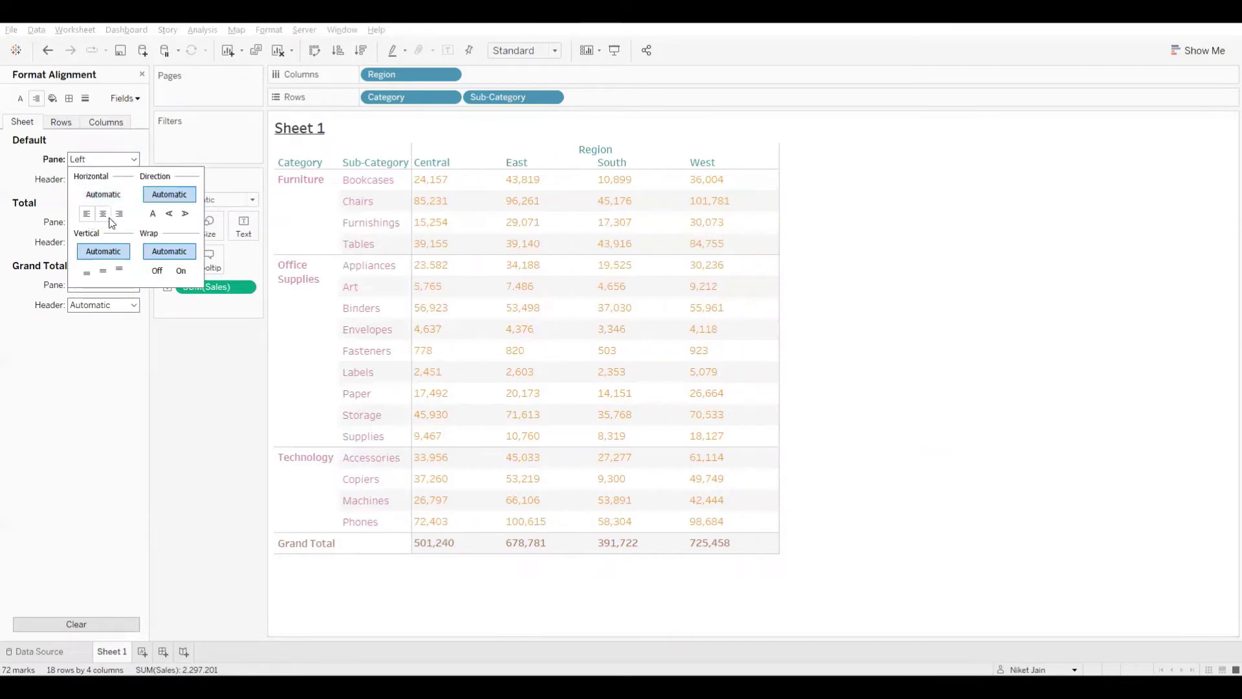
left_click(127, 217)
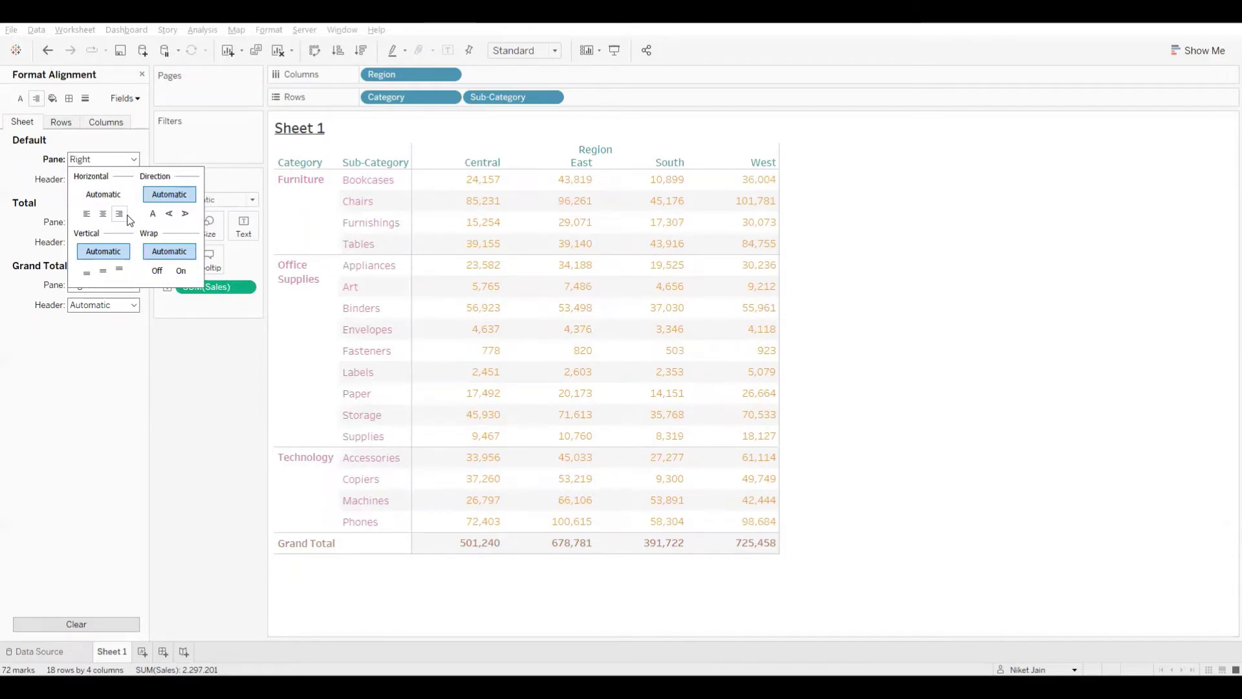
left_click(27, 202)
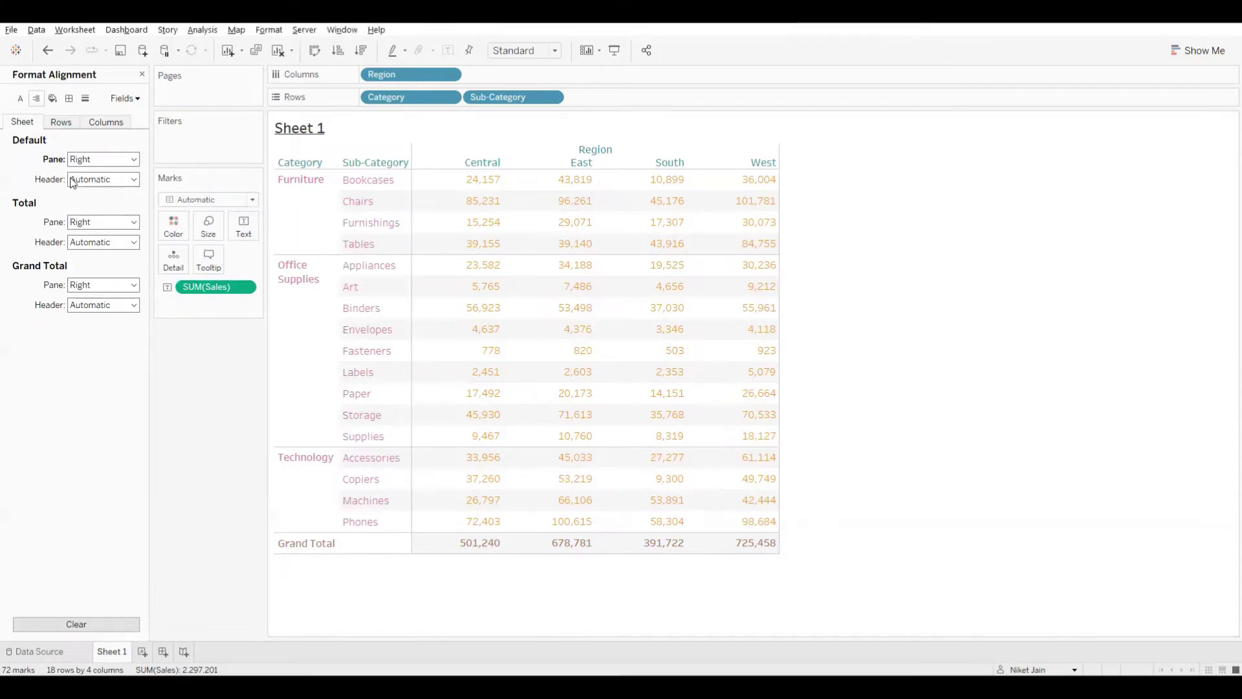
Step: Set the sheet's default header horizontal alignment to Left after trying Center
left_click(127, 178)
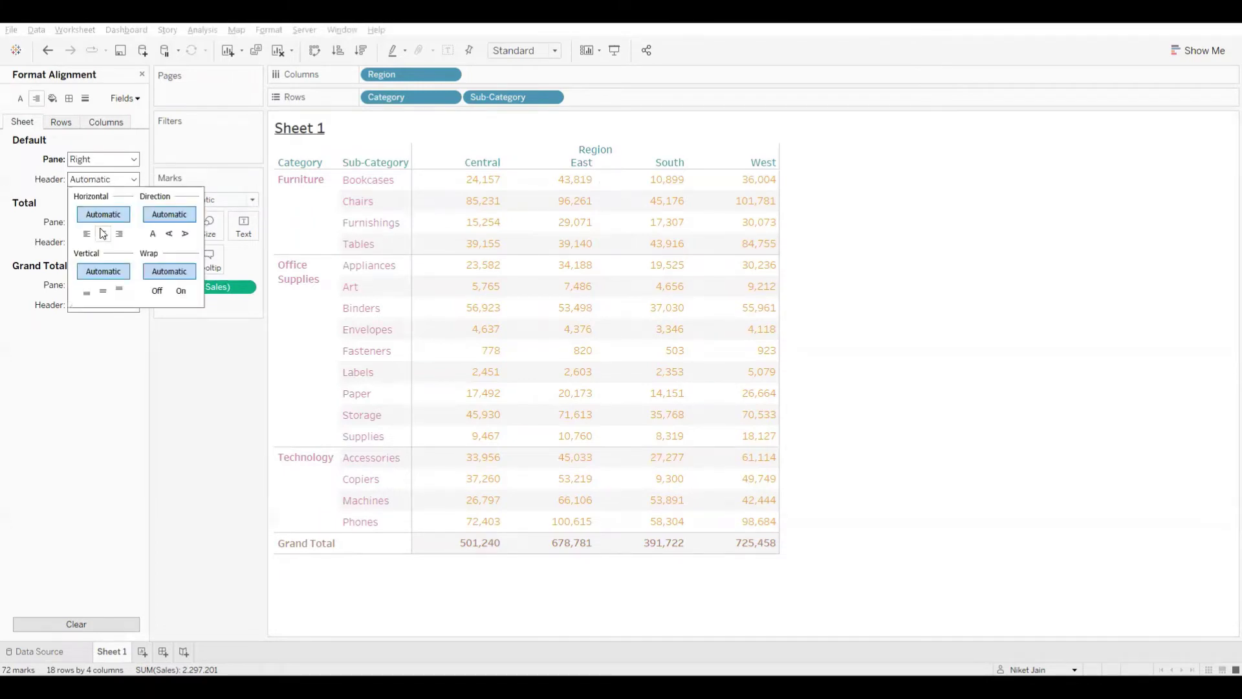
left_click(103, 234)
left_click(119, 234)
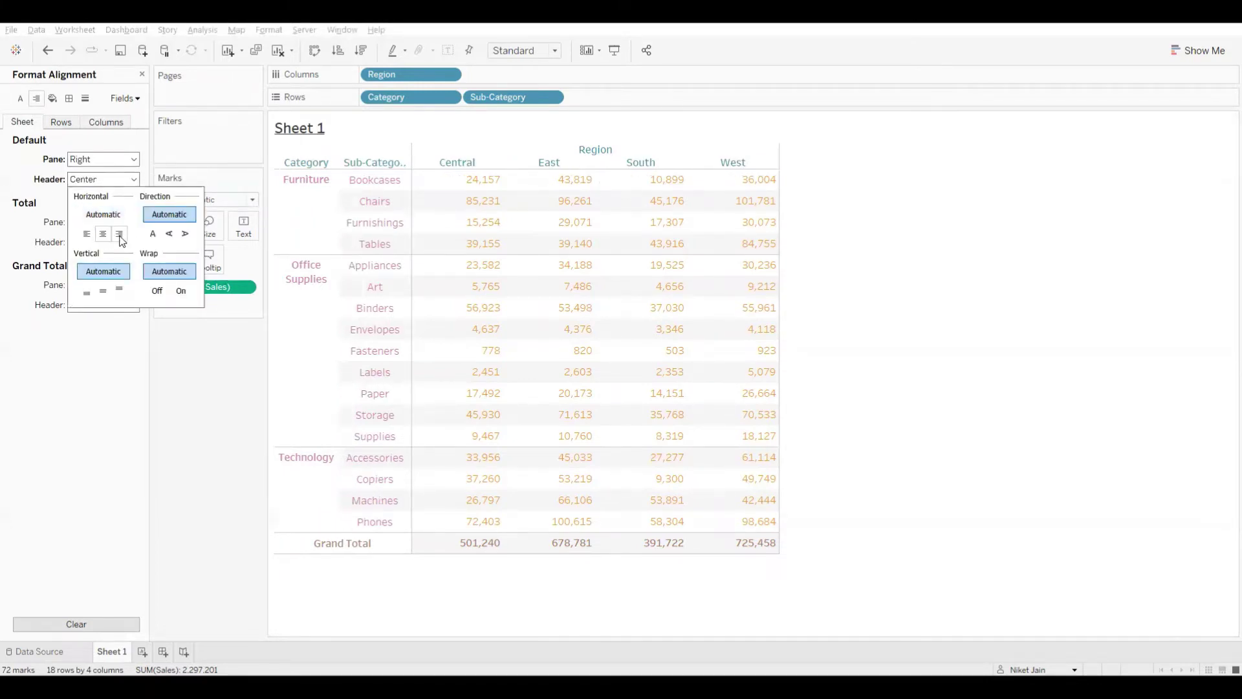
left_click(87, 234)
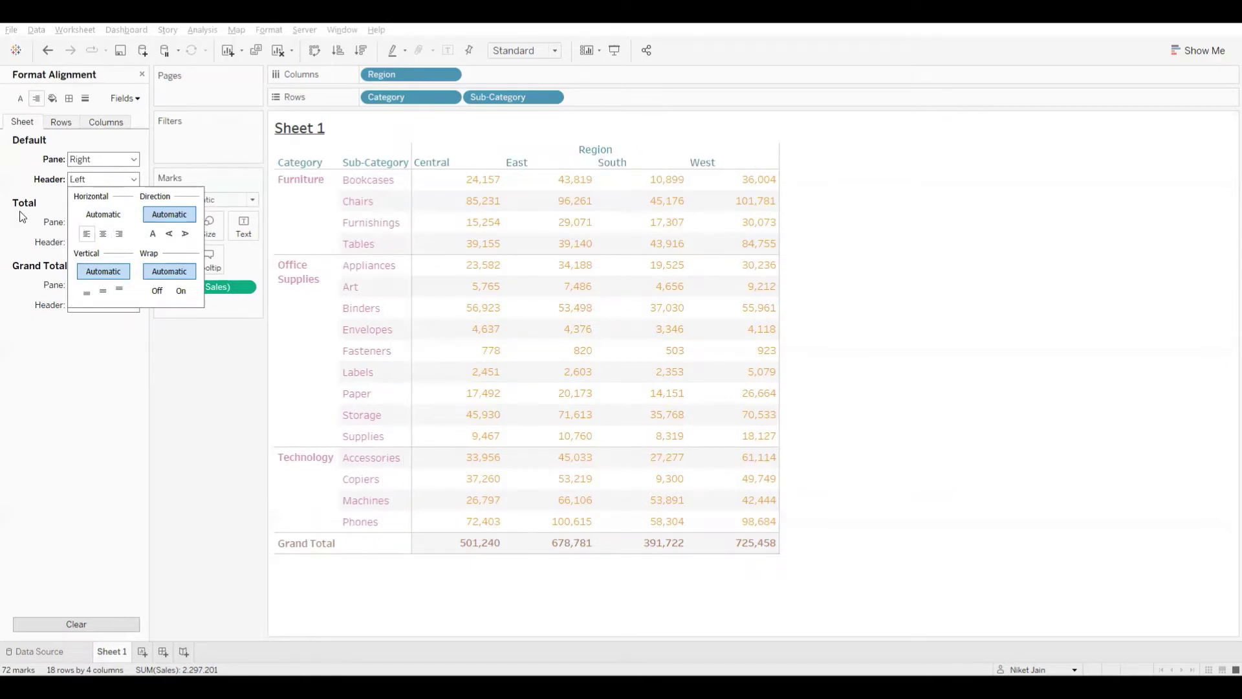
left_click(45, 188)
Step: Set the default header horizontal alignment for rows to Left
left_click(61, 123)
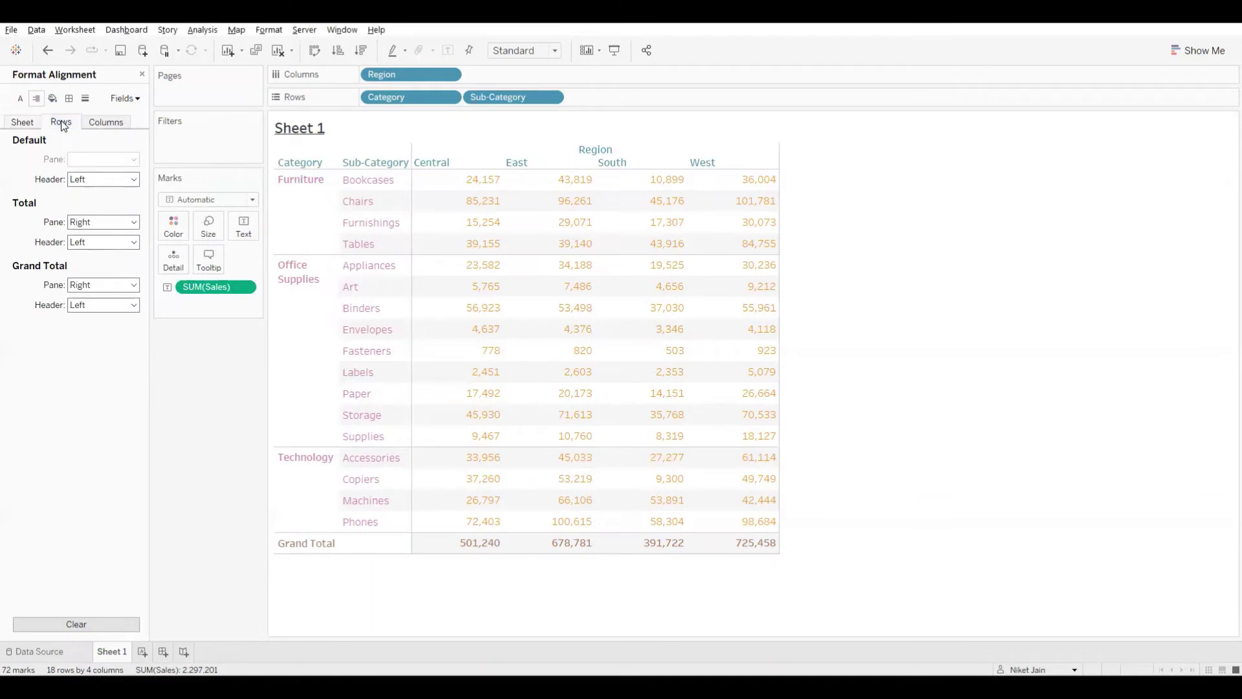
left_click(128, 183)
left_click(103, 235)
left_click(86, 233)
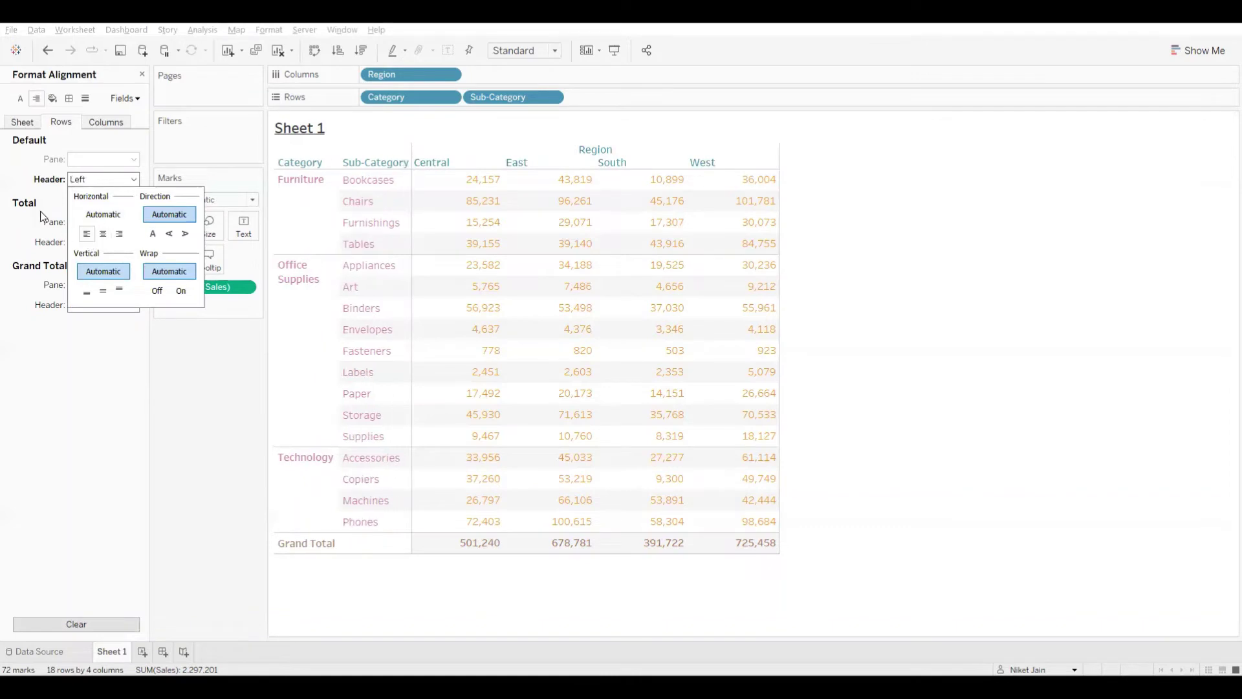
left_click(11, 152)
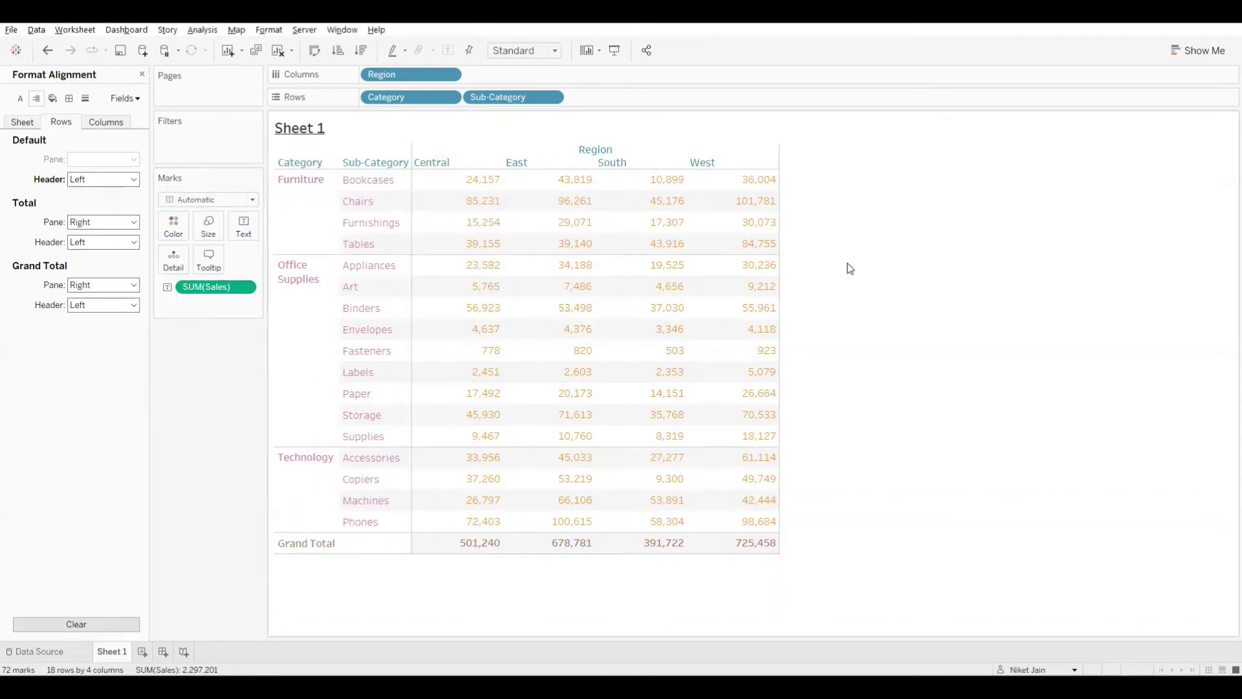
Step: Center the default header alignment for columns
left_click(113, 123)
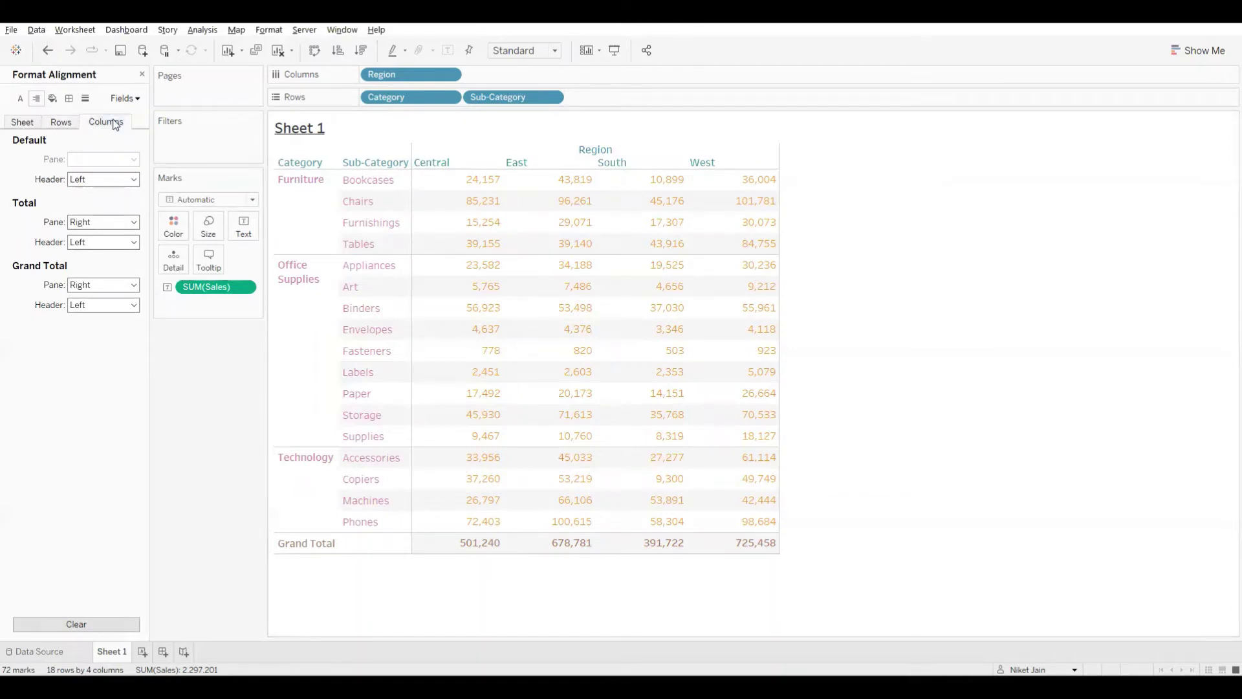
left_click(105, 180)
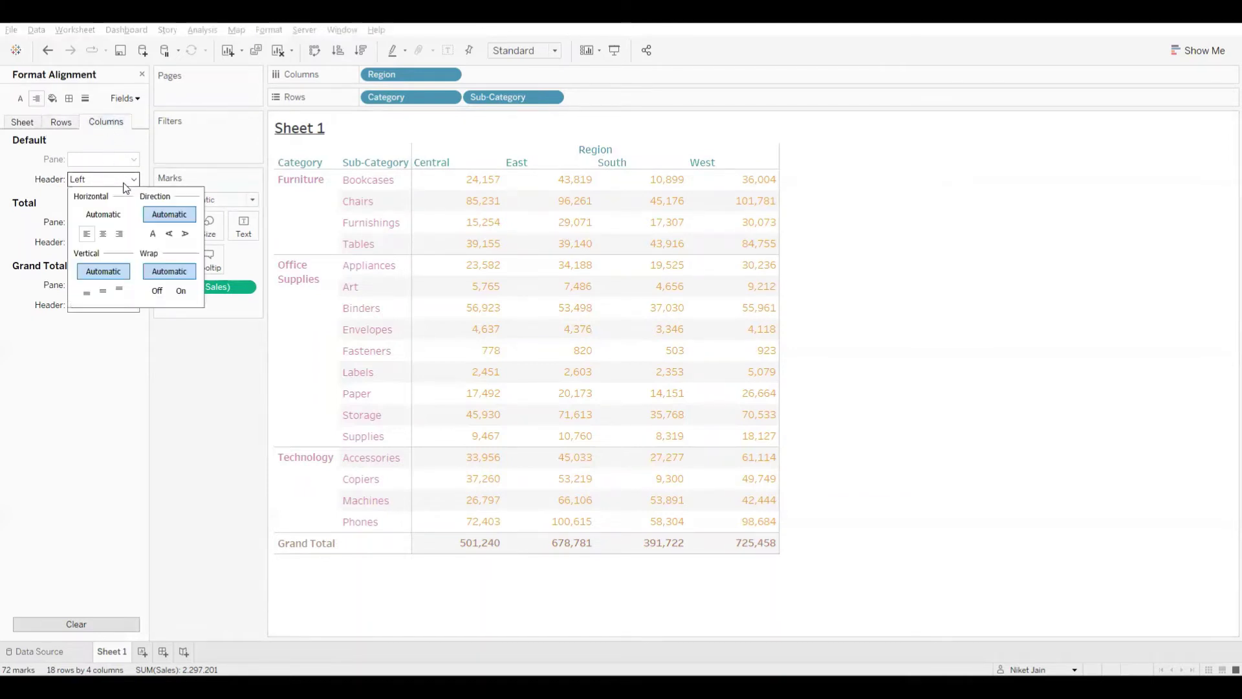
left_click(109, 236)
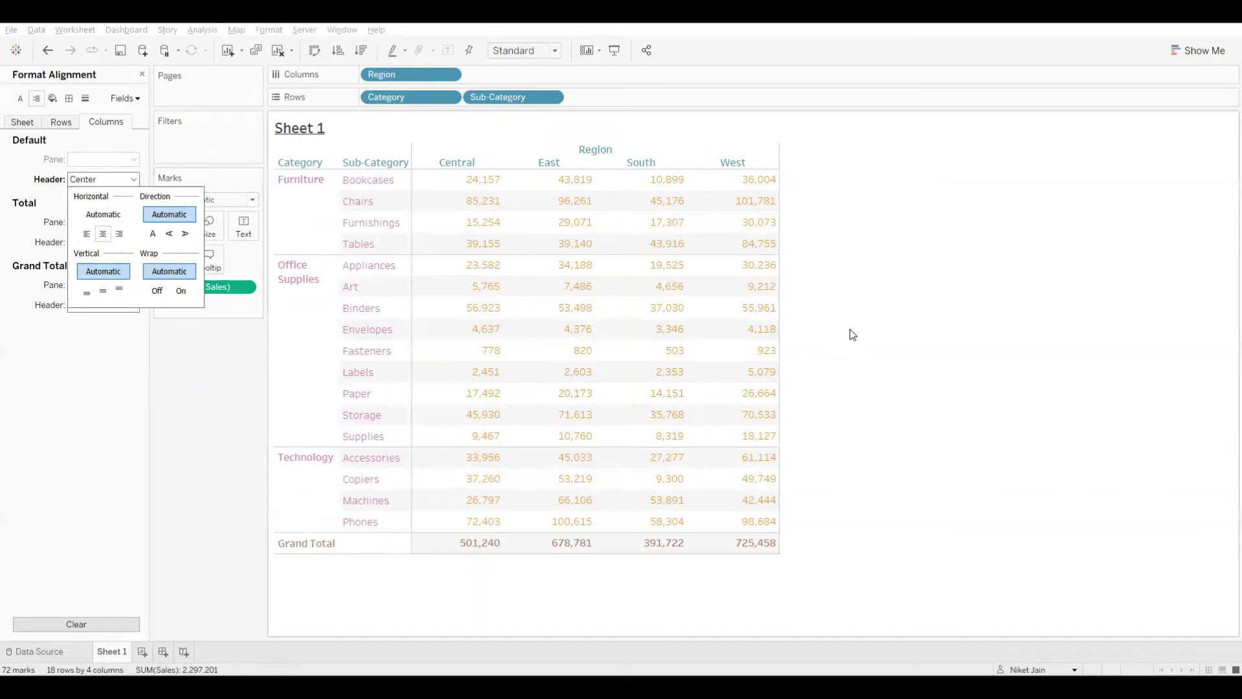
left_click(852, 334)
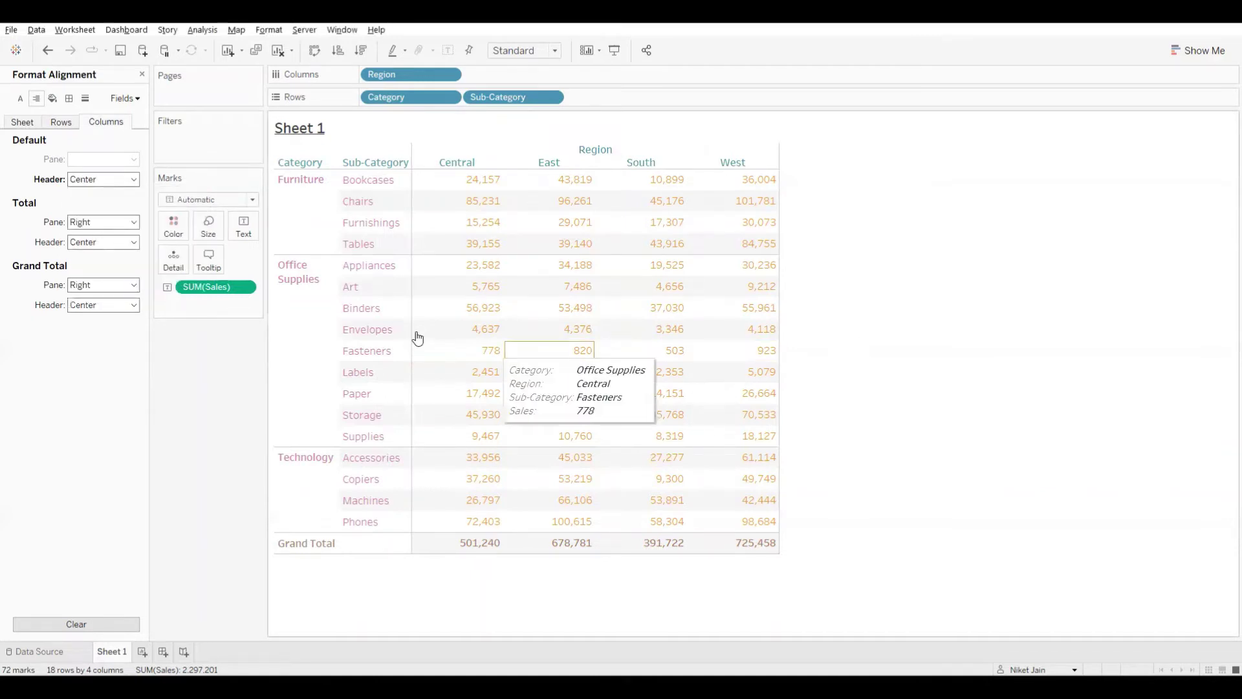
Step: Set the sheet's default worksheet shading to light teal
left_click(29, 122)
left_click(52, 99)
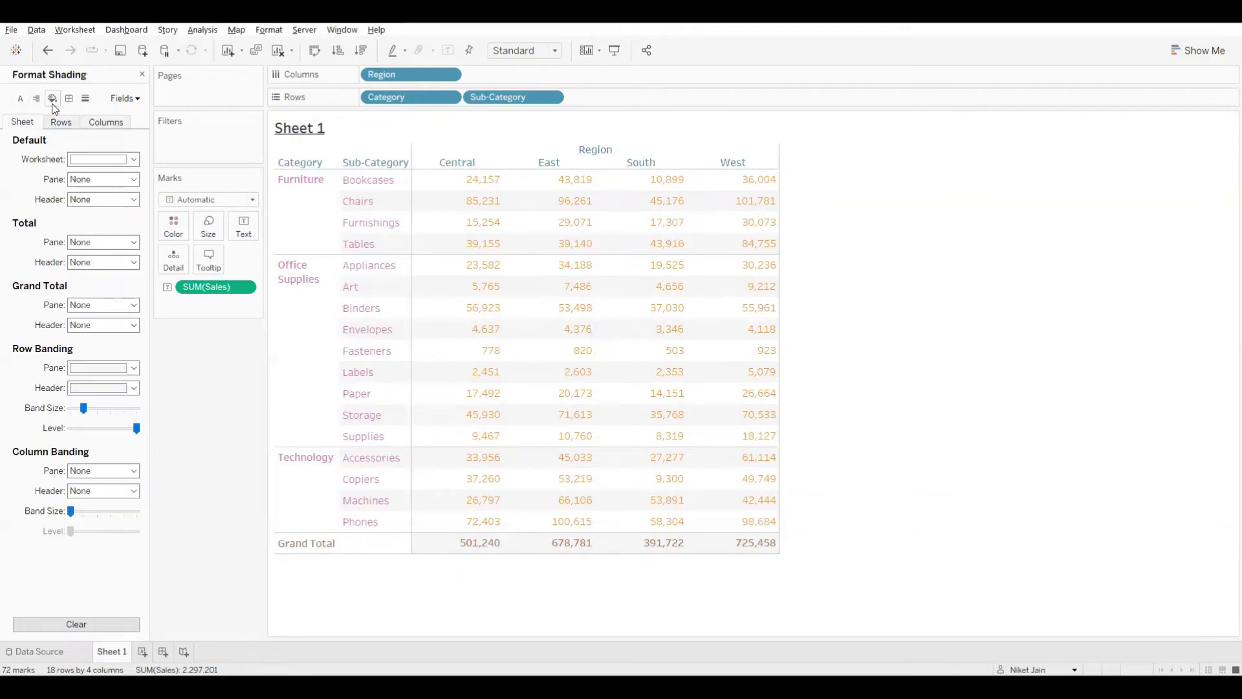
left_click(108, 161)
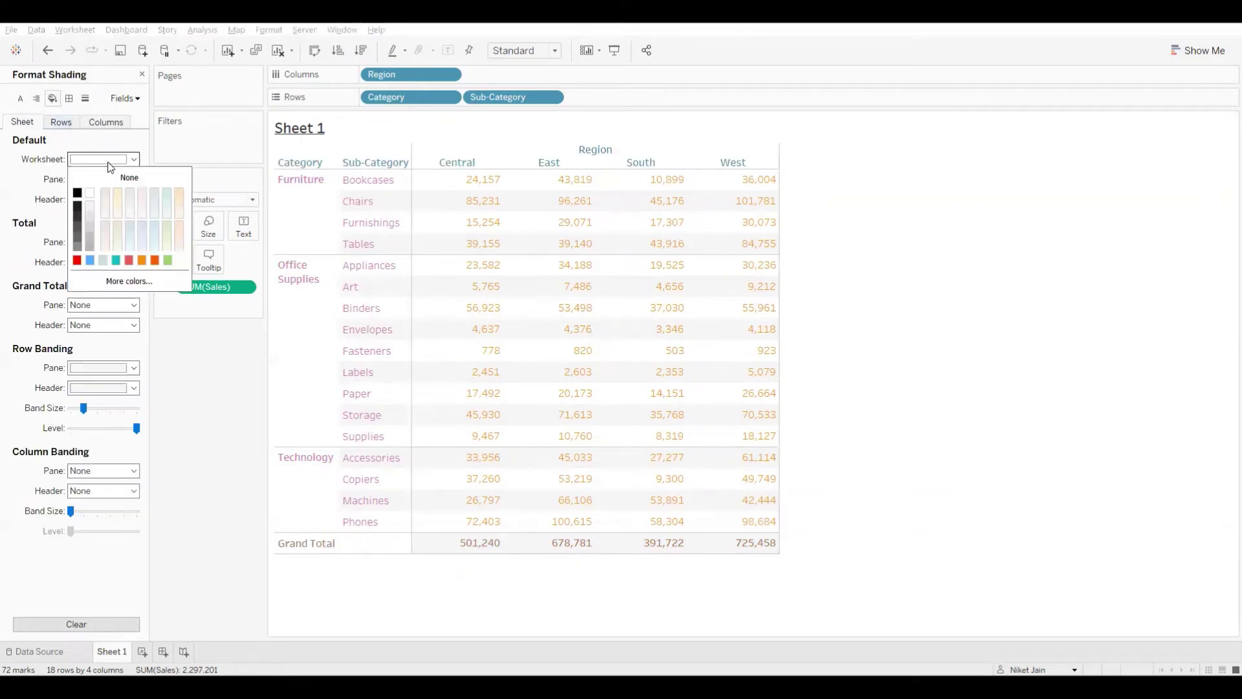
left_click(167, 200)
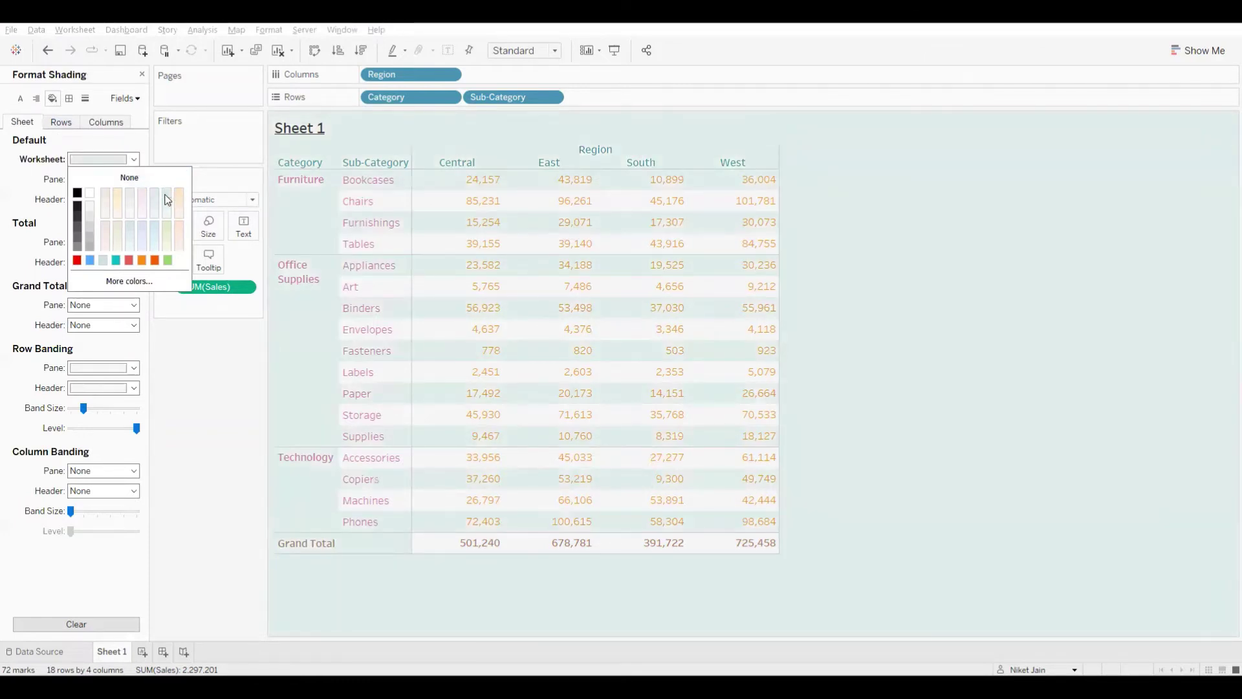
left_click(20, 183)
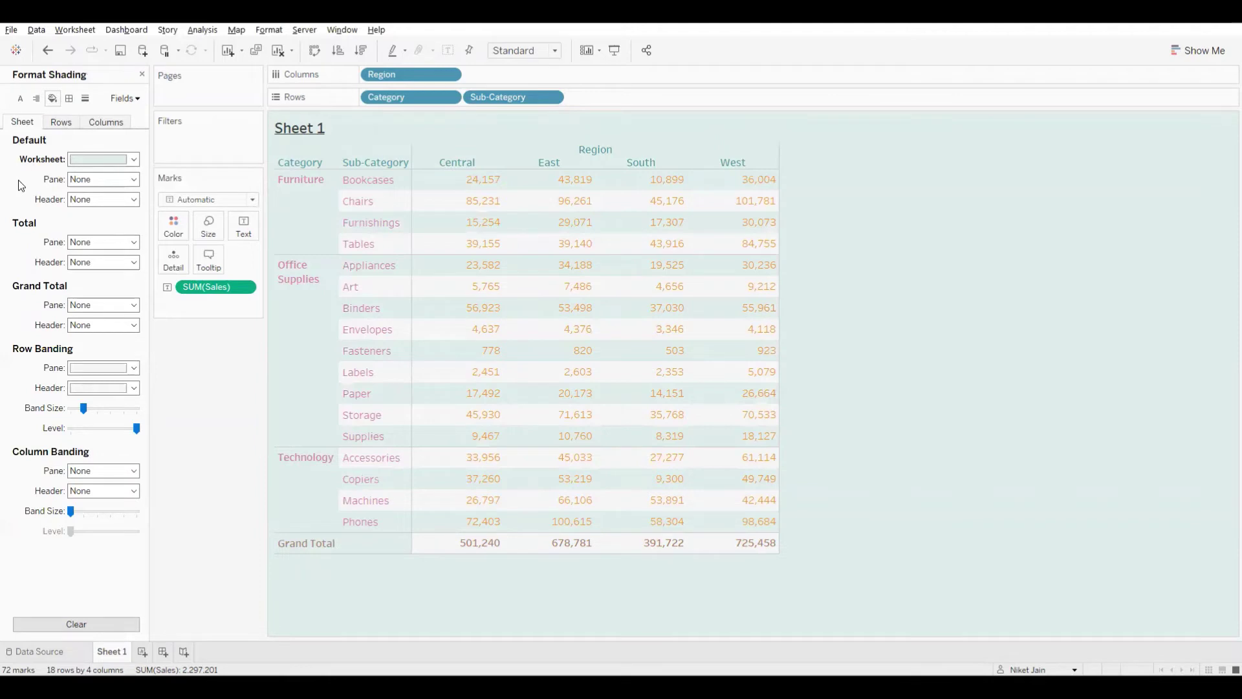
Step: Try shading on the sheet's default pane and header, and reset both to None
left_click(99, 181)
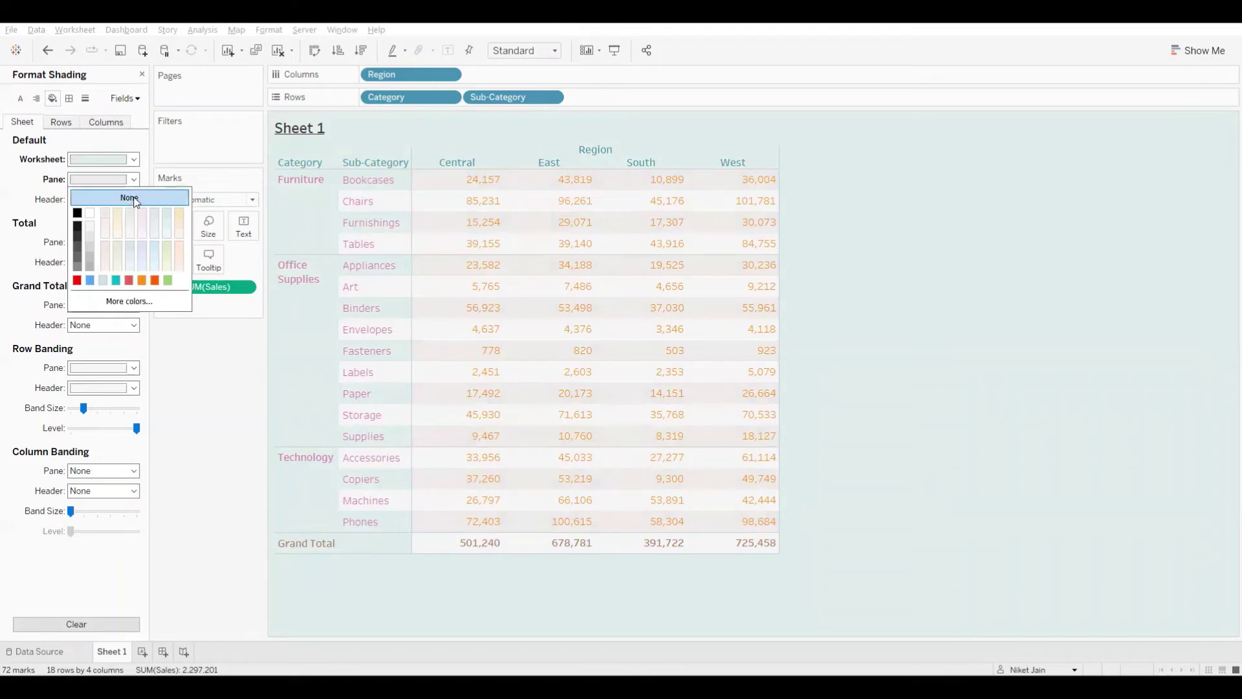
left_click(16, 183)
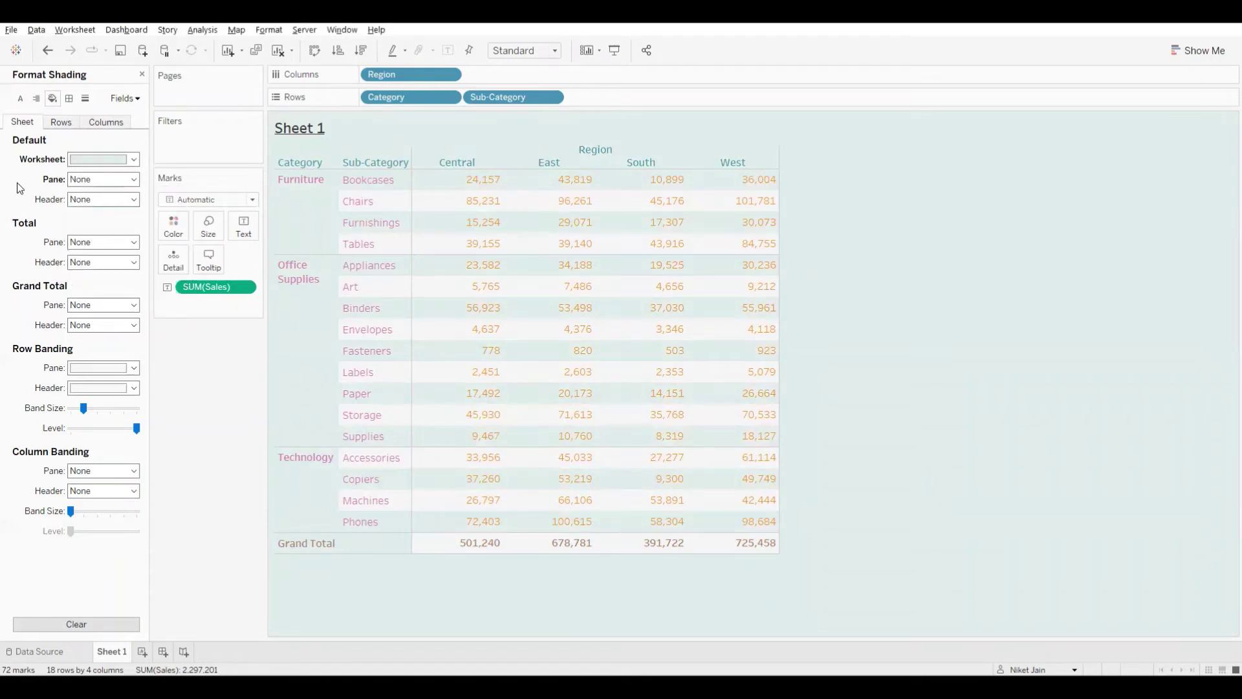
left_click(110, 205)
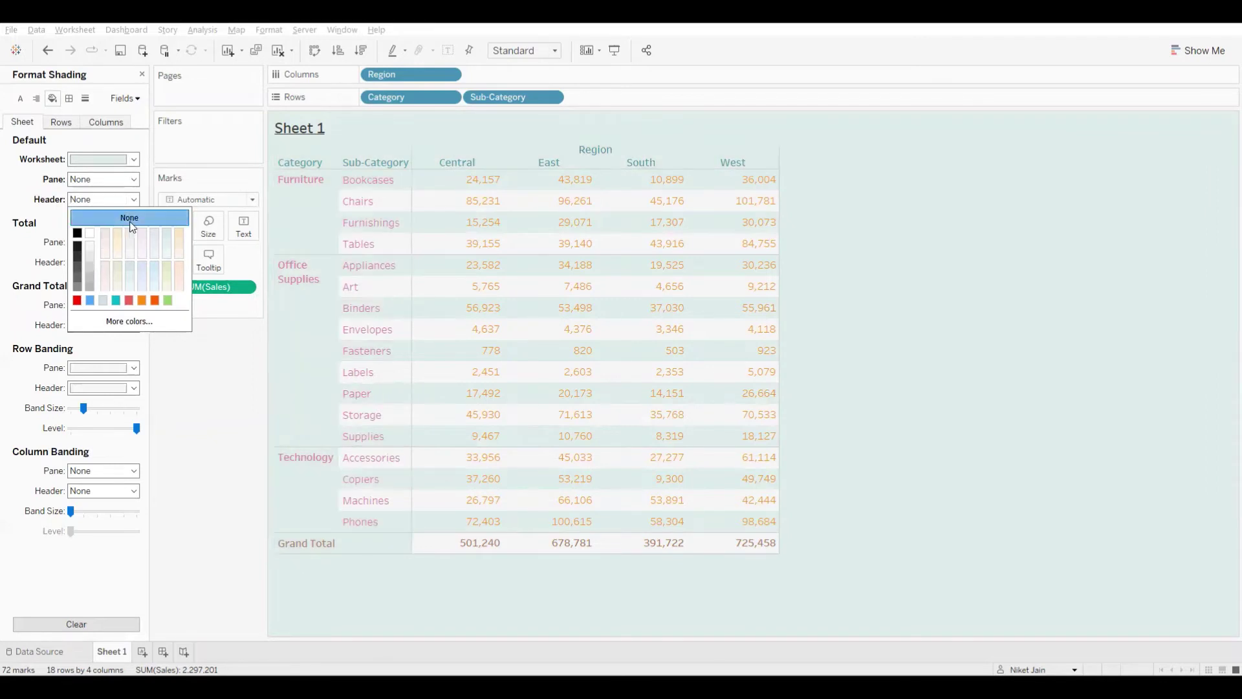
left_click(18, 219)
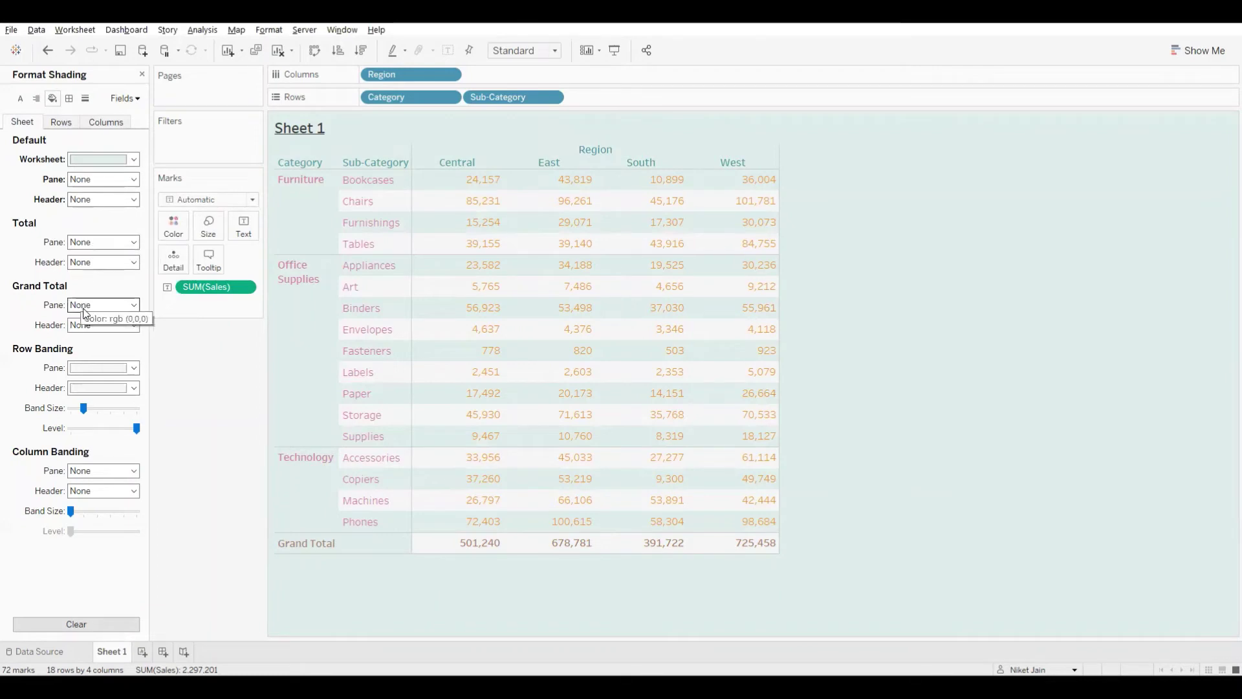
Step: Set the Grand Total pane and Grand Total header shading to light gray
left_click(132, 307)
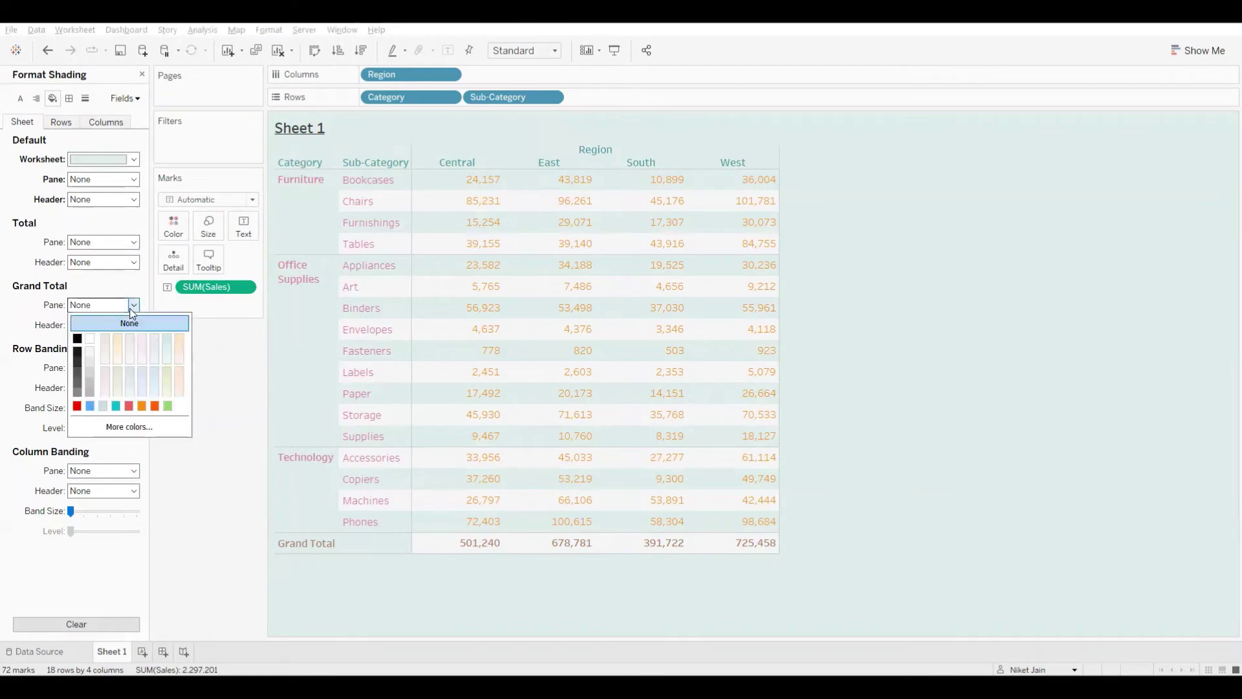
left_click(92, 368)
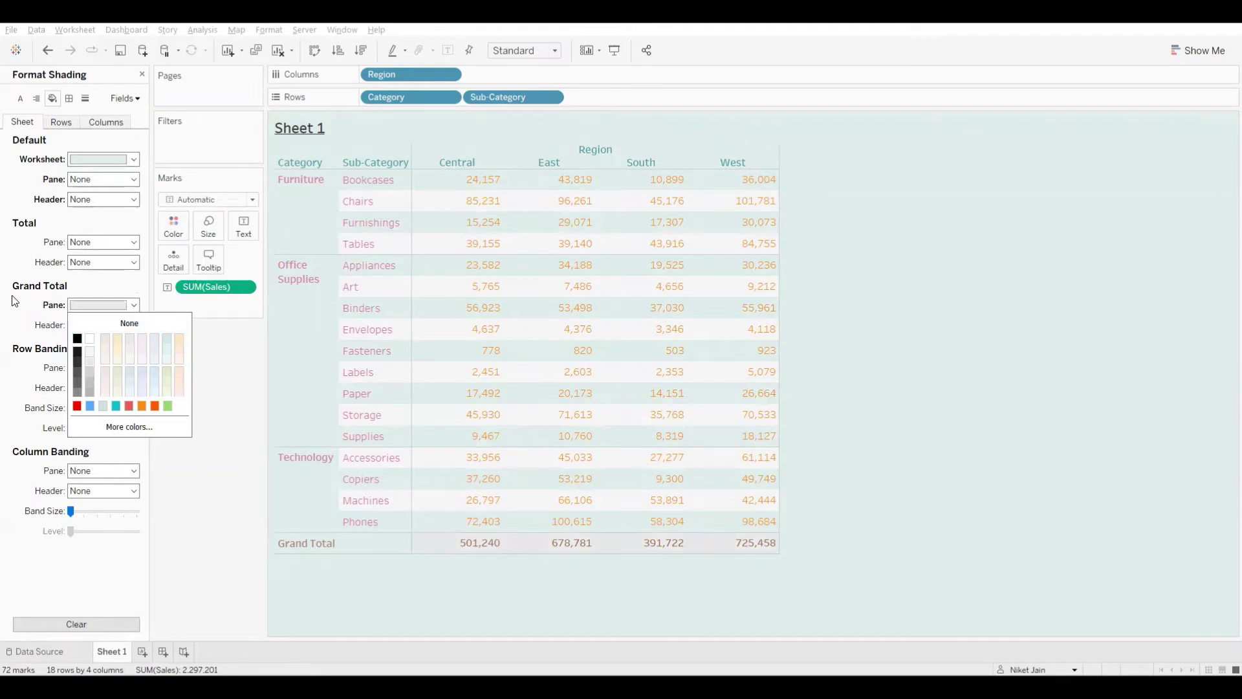
left_click(33, 262)
left_click(84, 325)
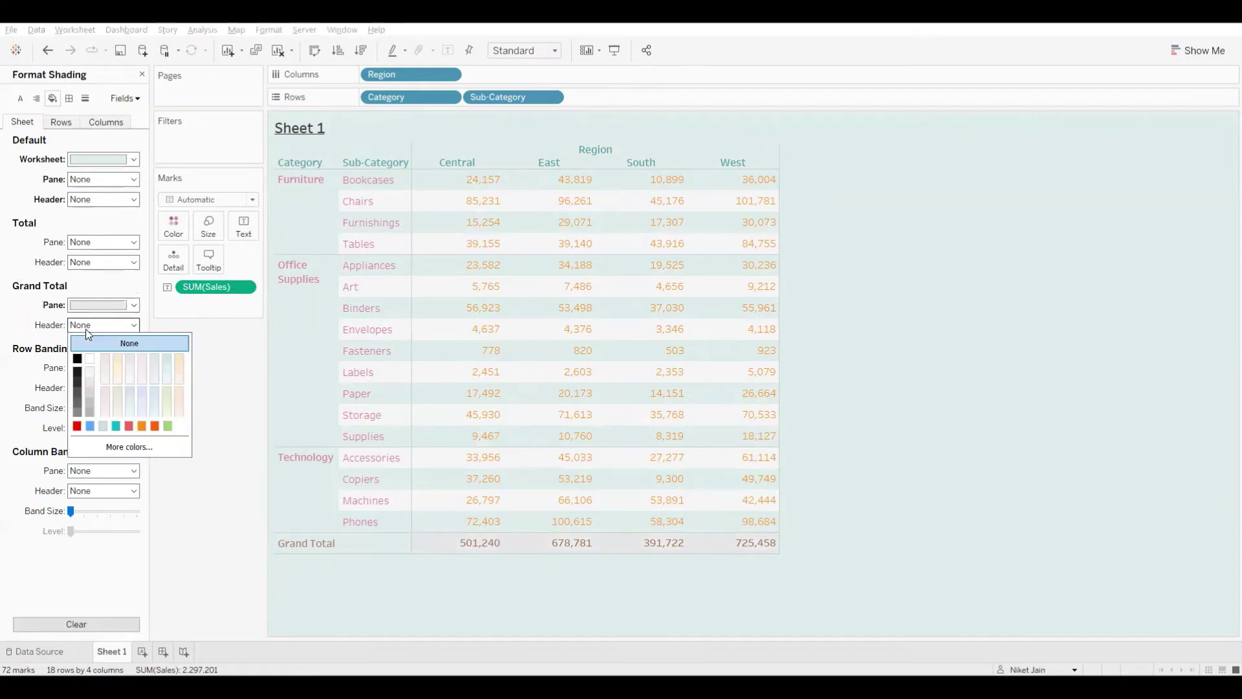
left_click(91, 383)
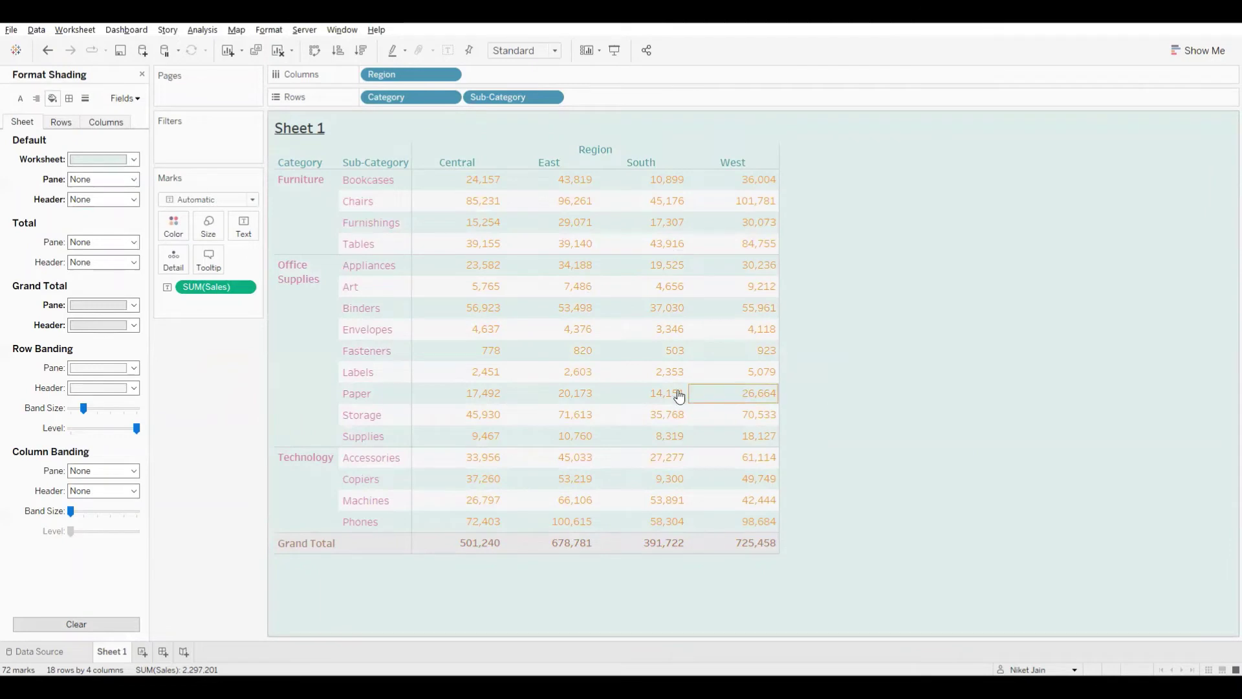
Step: Try the minimum band size and minimum level for the sheet's row banding, and restore both settings
left_click(72, 409)
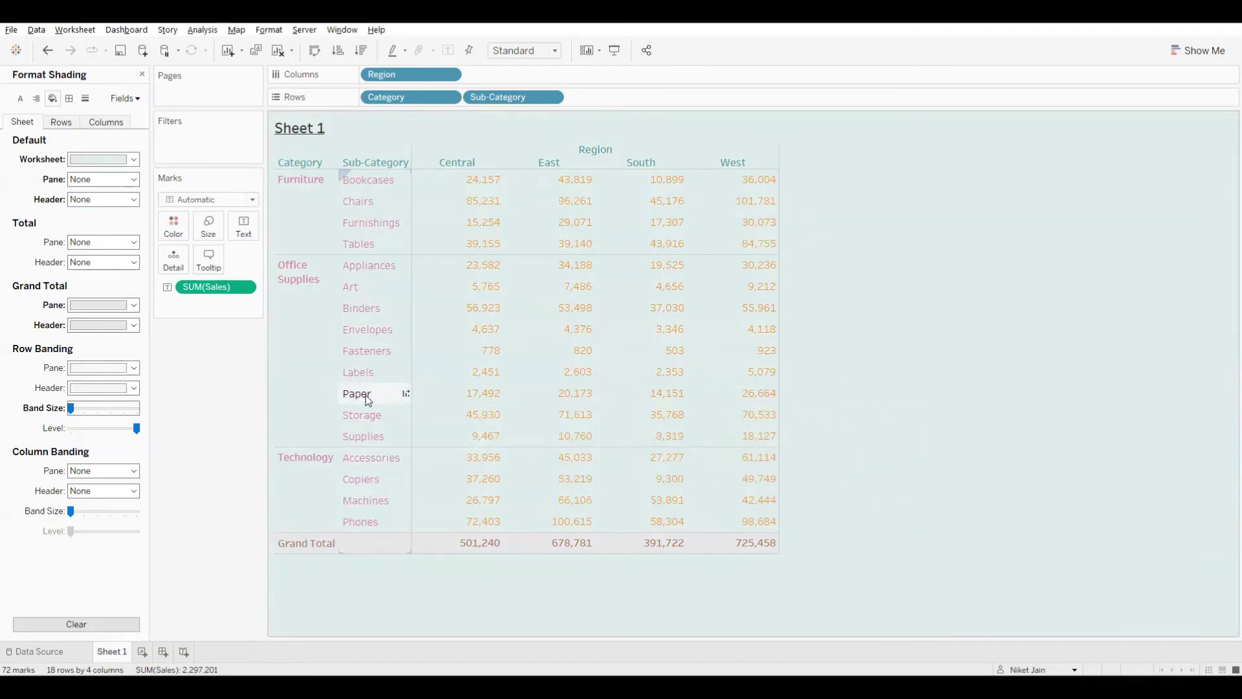
mouse_move(741, 402)
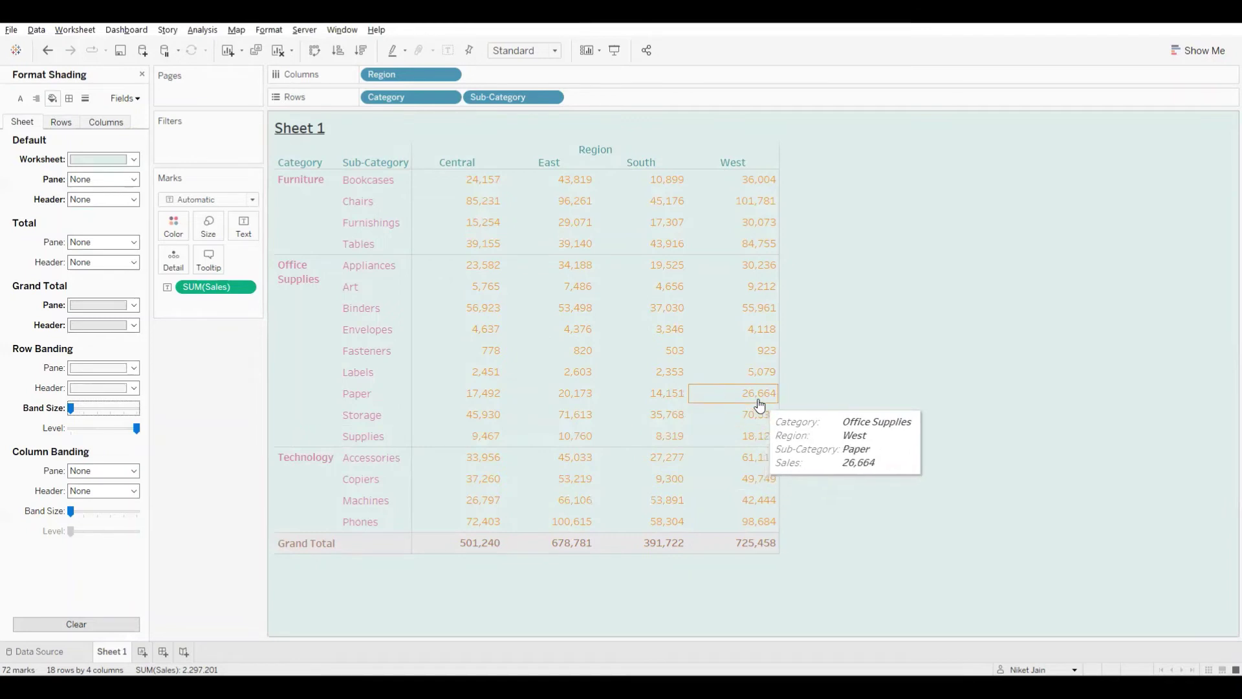
left_click(84, 412)
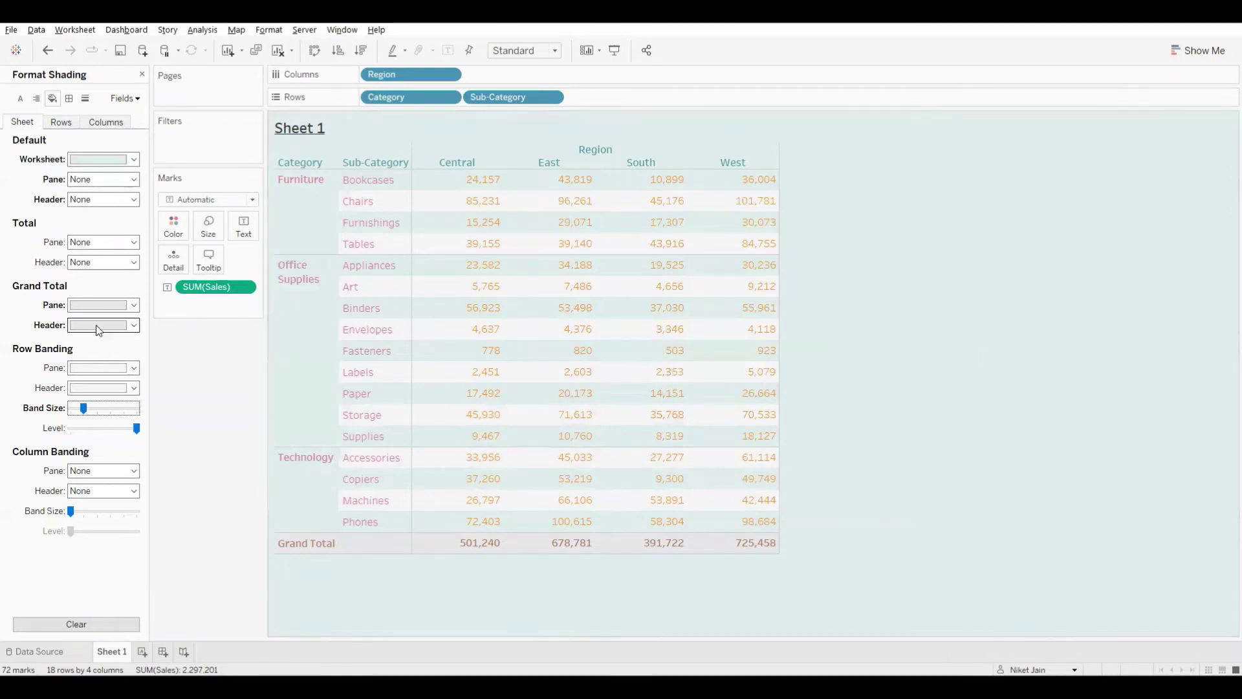
left_click(72, 429)
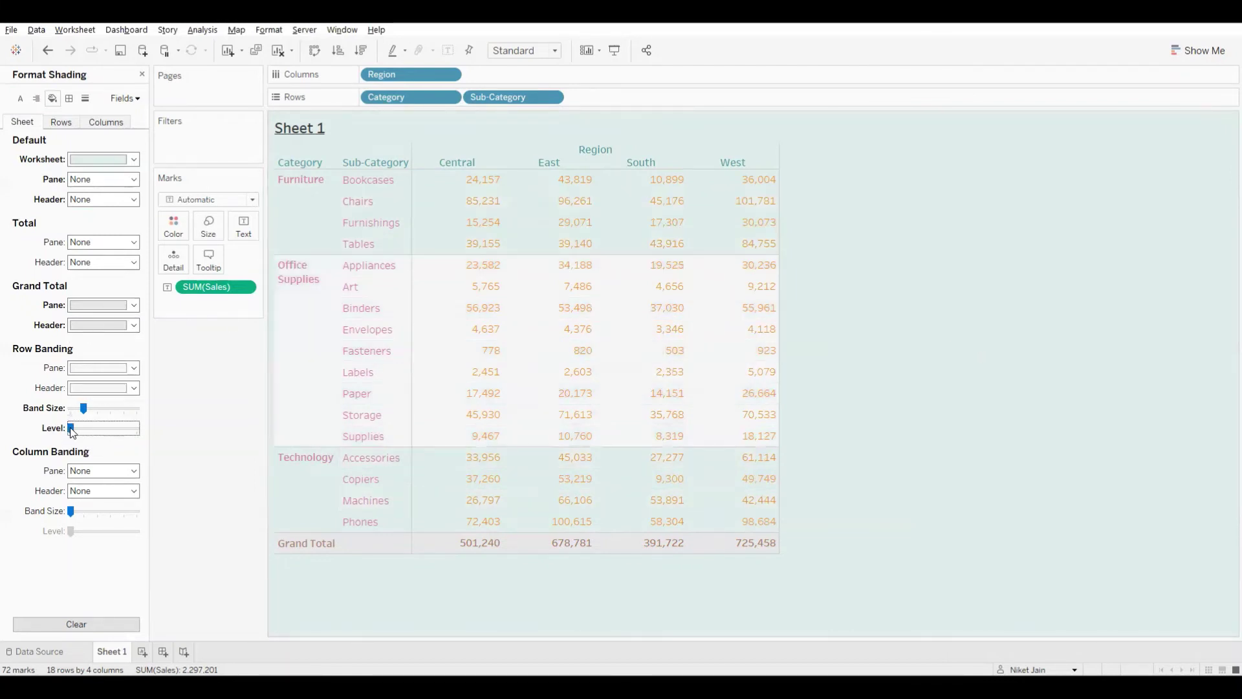
left_click(137, 429)
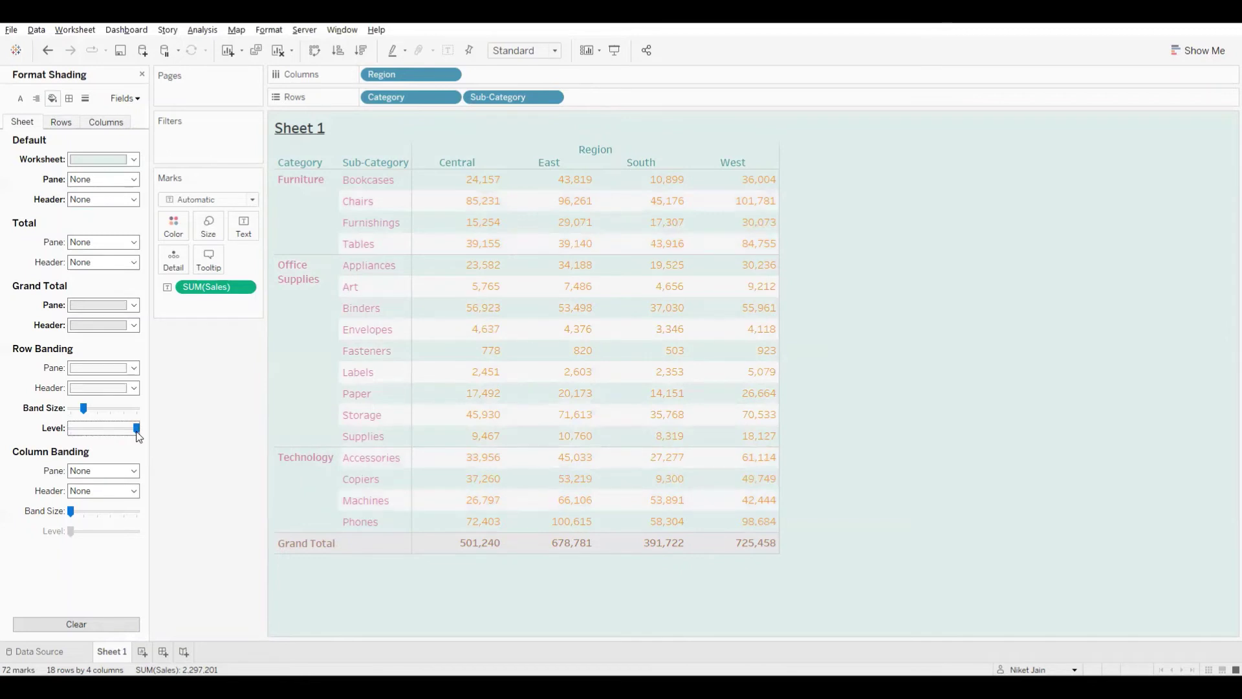
Step: Try light gray column banding on the sheet's pane and reset it to None
left_click(83, 471)
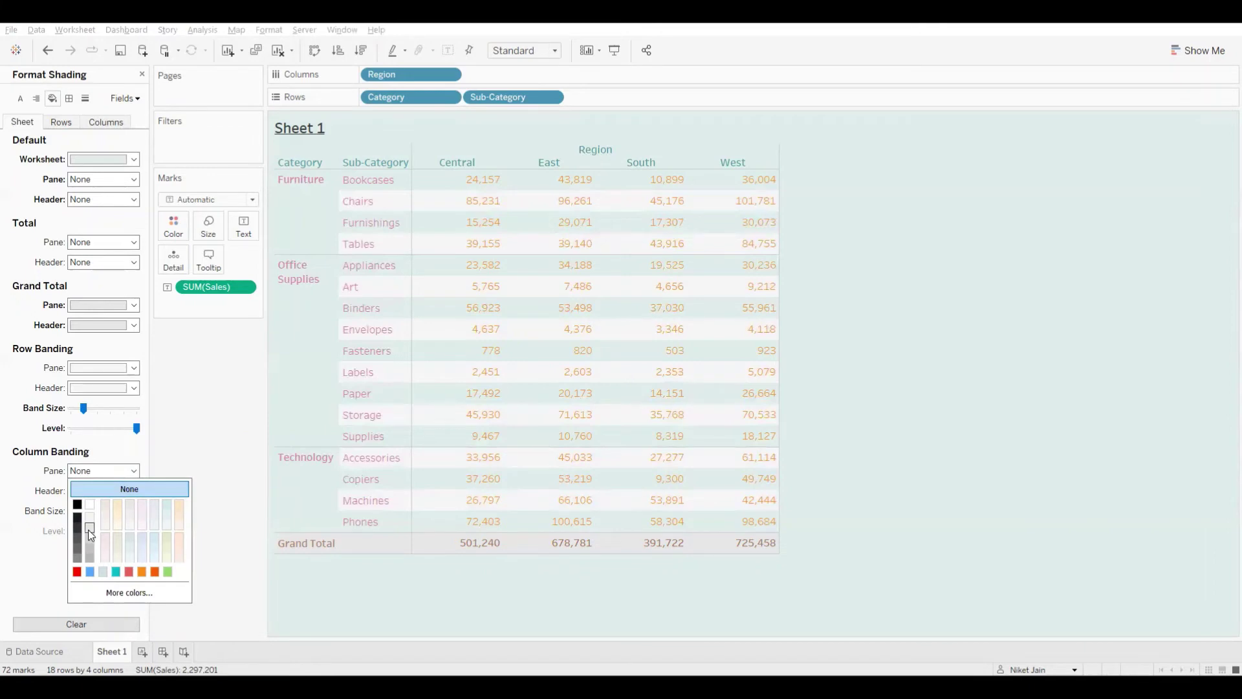
left_click(226, 433)
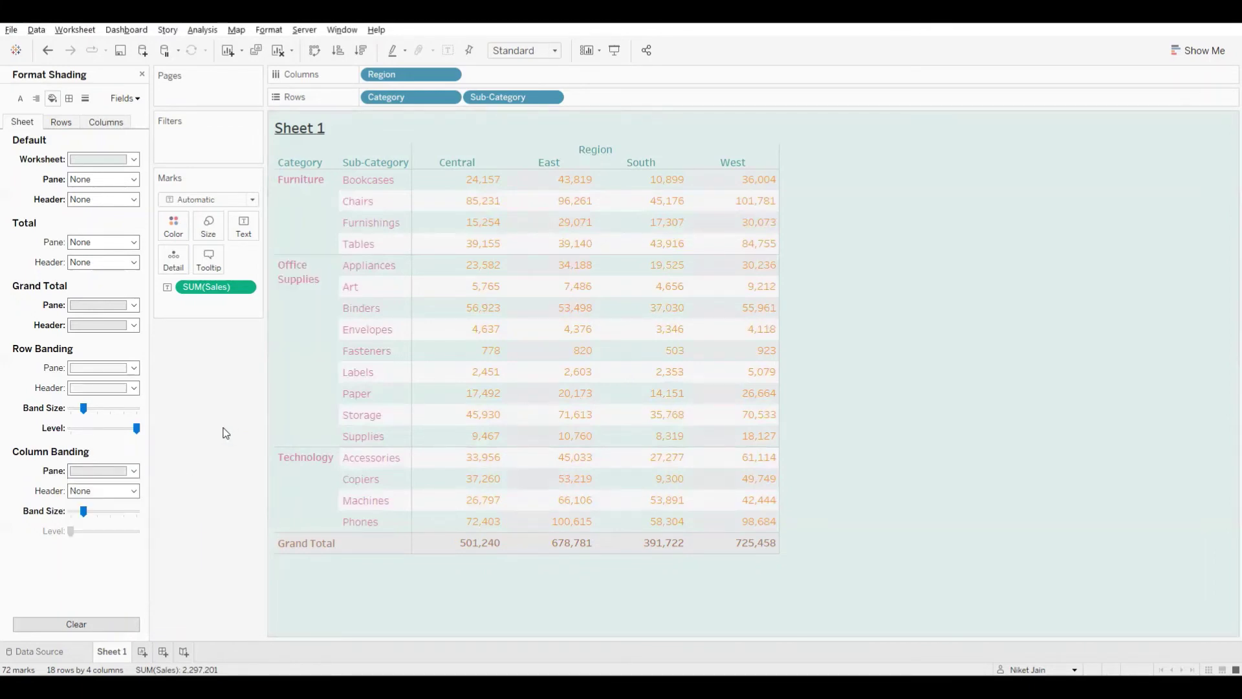
left_click(134, 471)
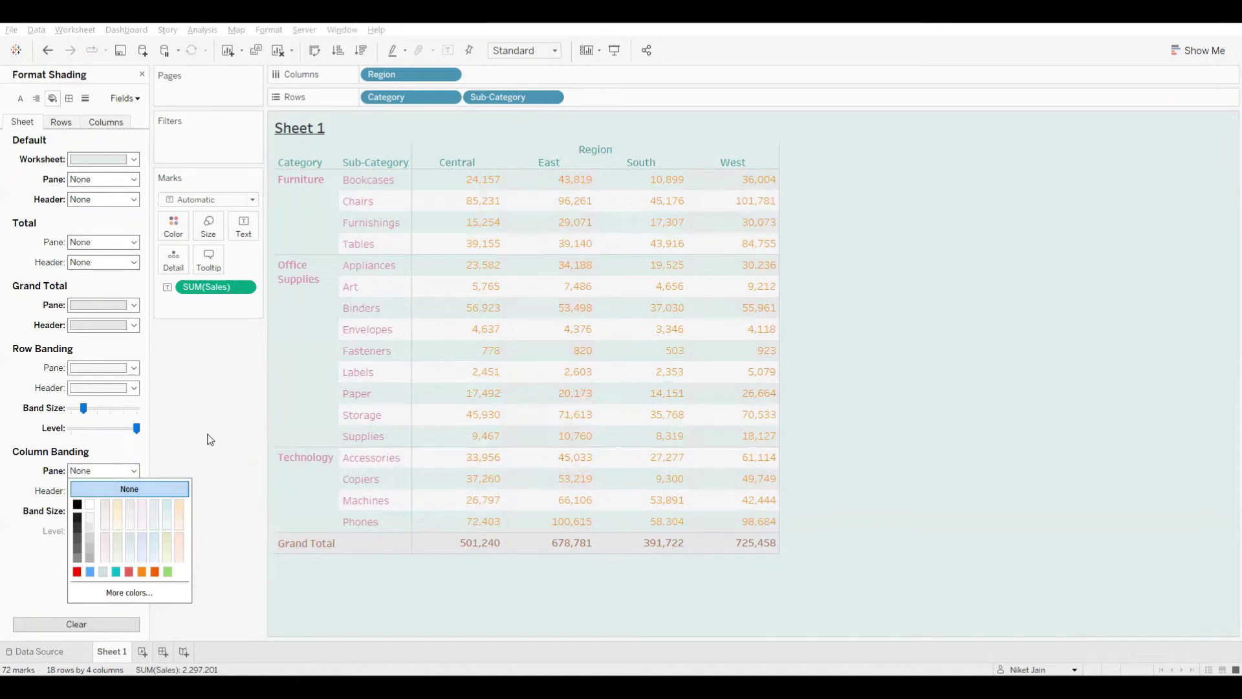
left_click(220, 432)
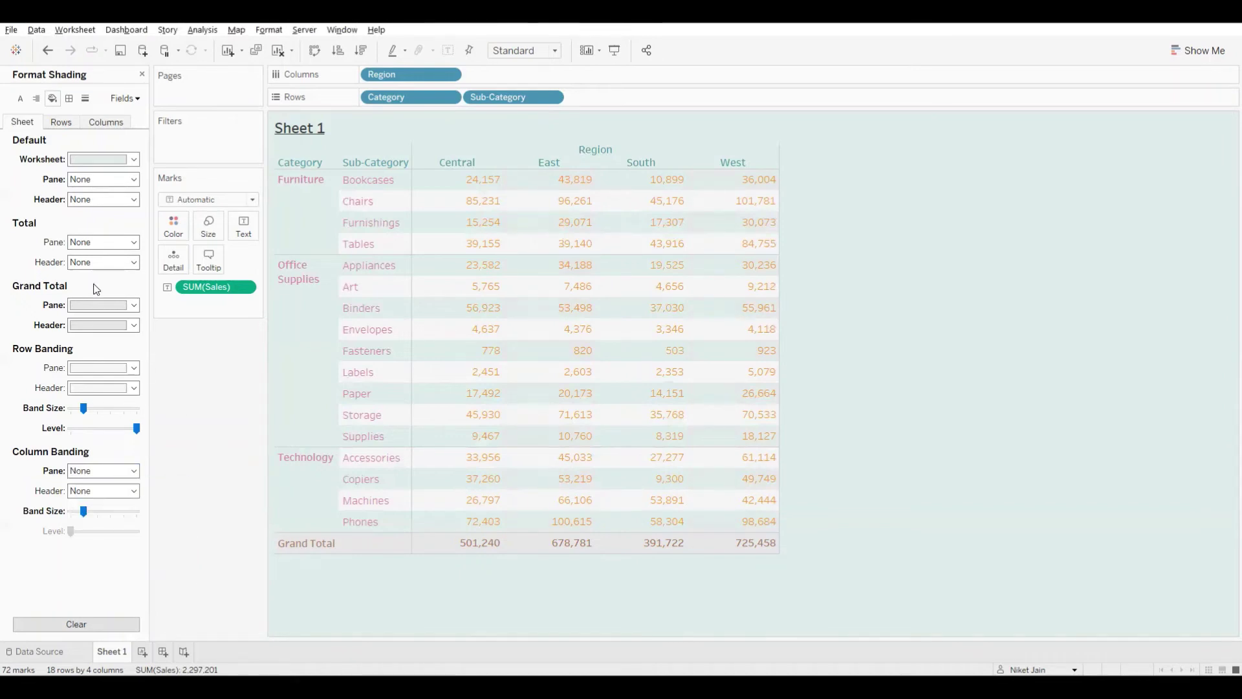
left_click(70, 124)
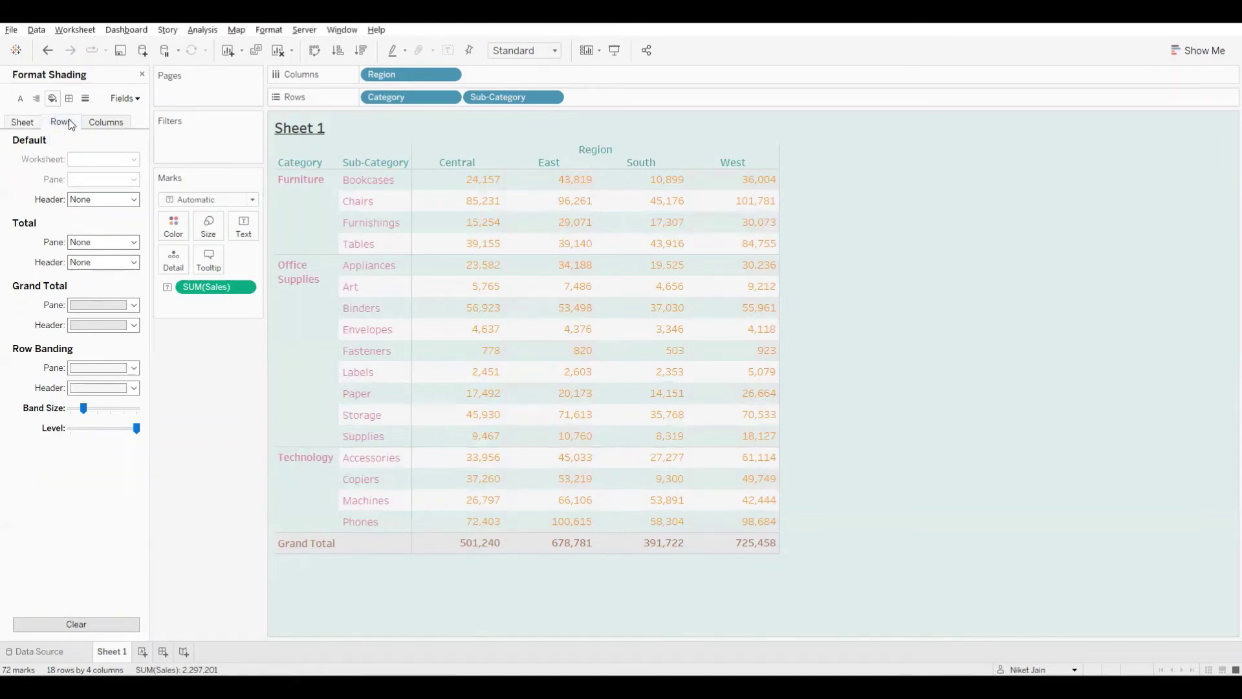
left_click(113, 129)
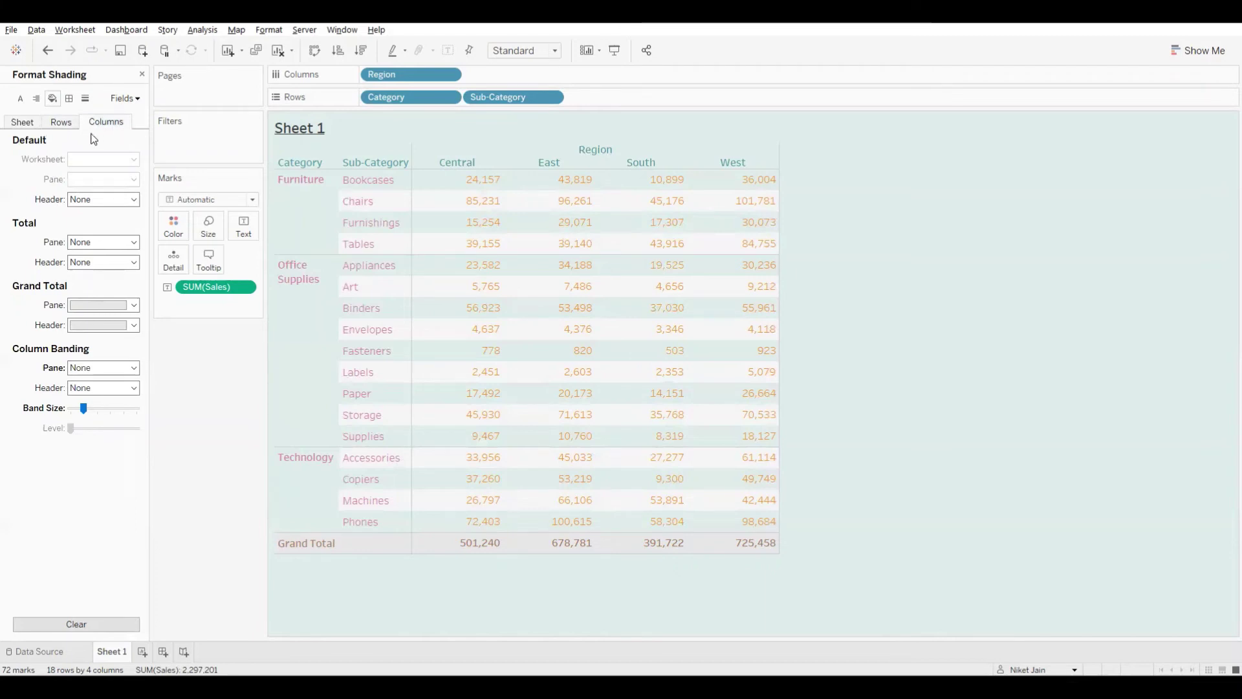
left_click(22, 122)
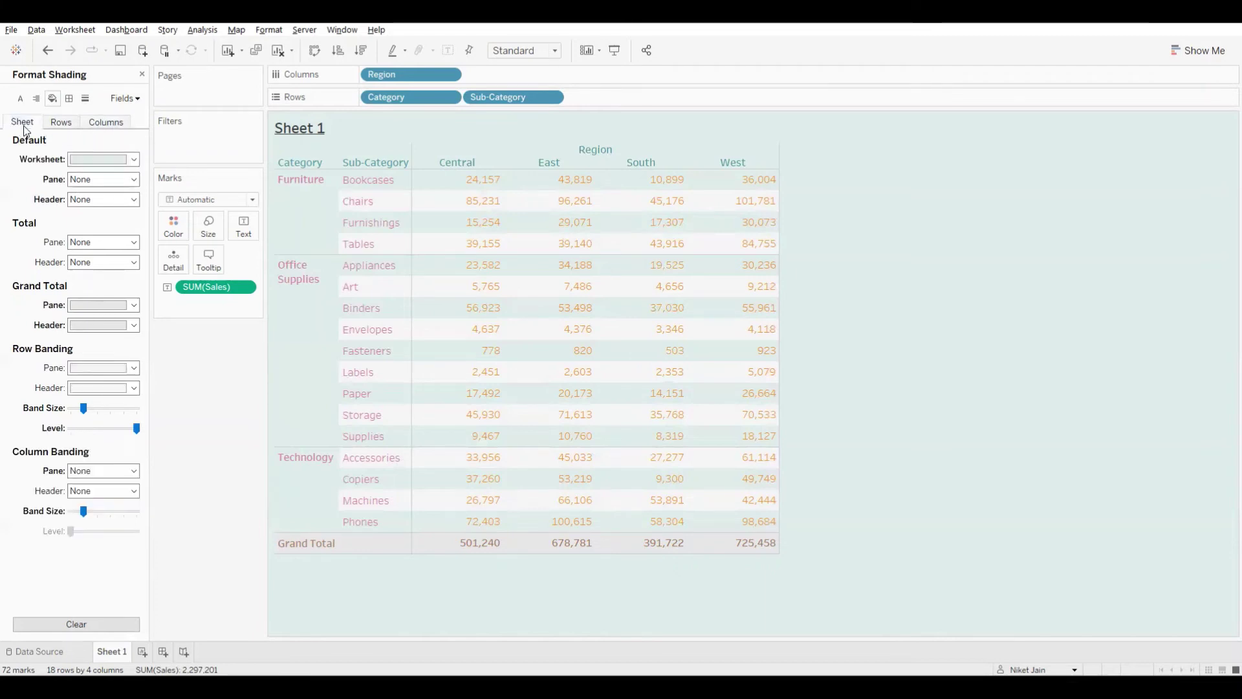
Step: Set the sheet's default cell border to a thin solid dark line
left_click(69, 98)
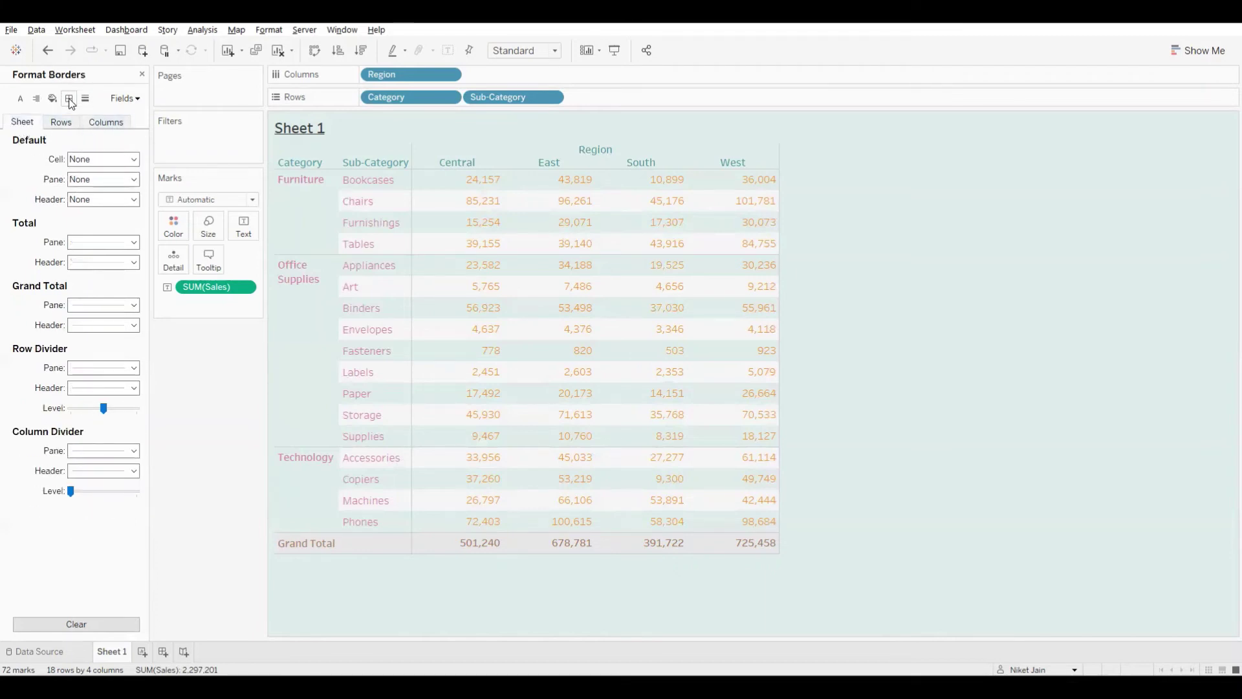
left_click(91, 162)
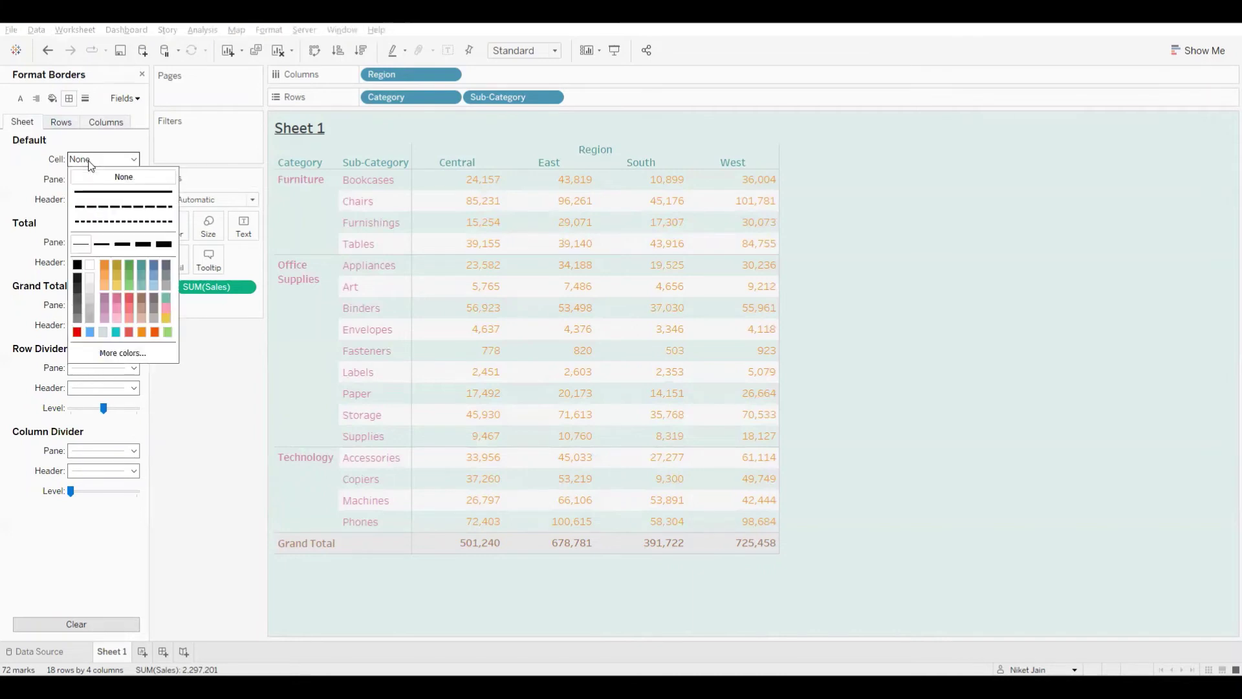
left_click(78, 279)
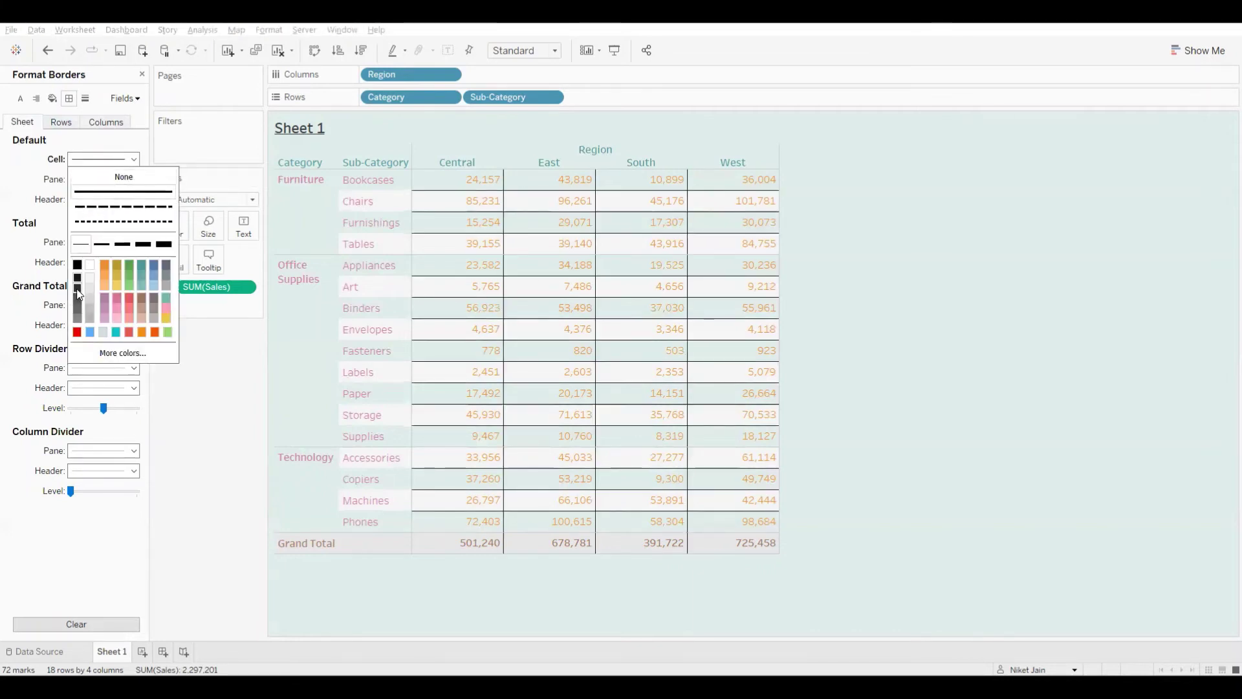
left_click(17, 188)
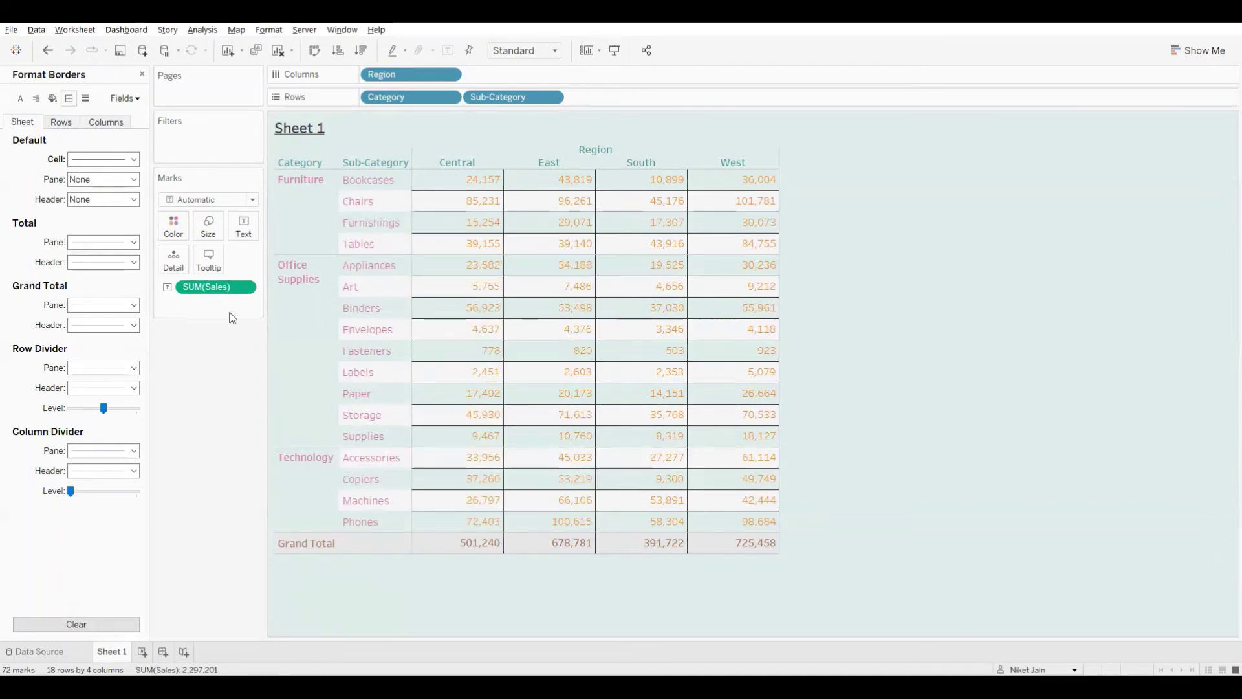
Step: Set the sheet's default pane and header borders to thin solid dark lines
left_click(90, 181)
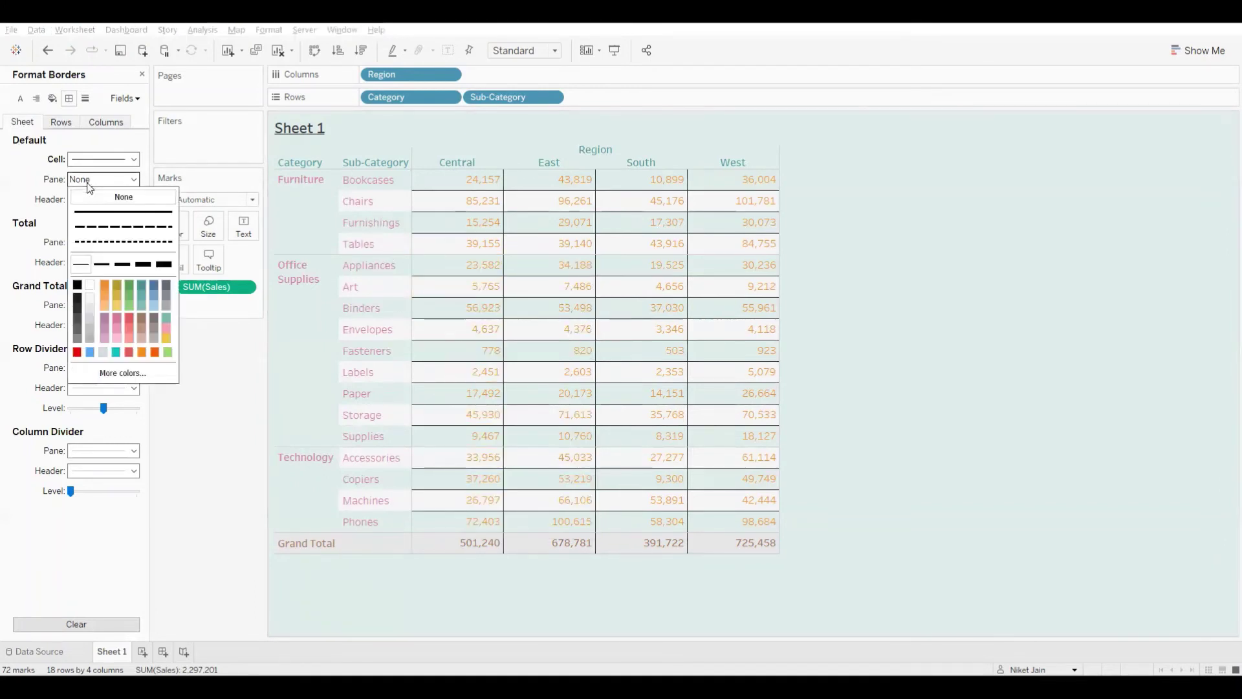
left_click(78, 308)
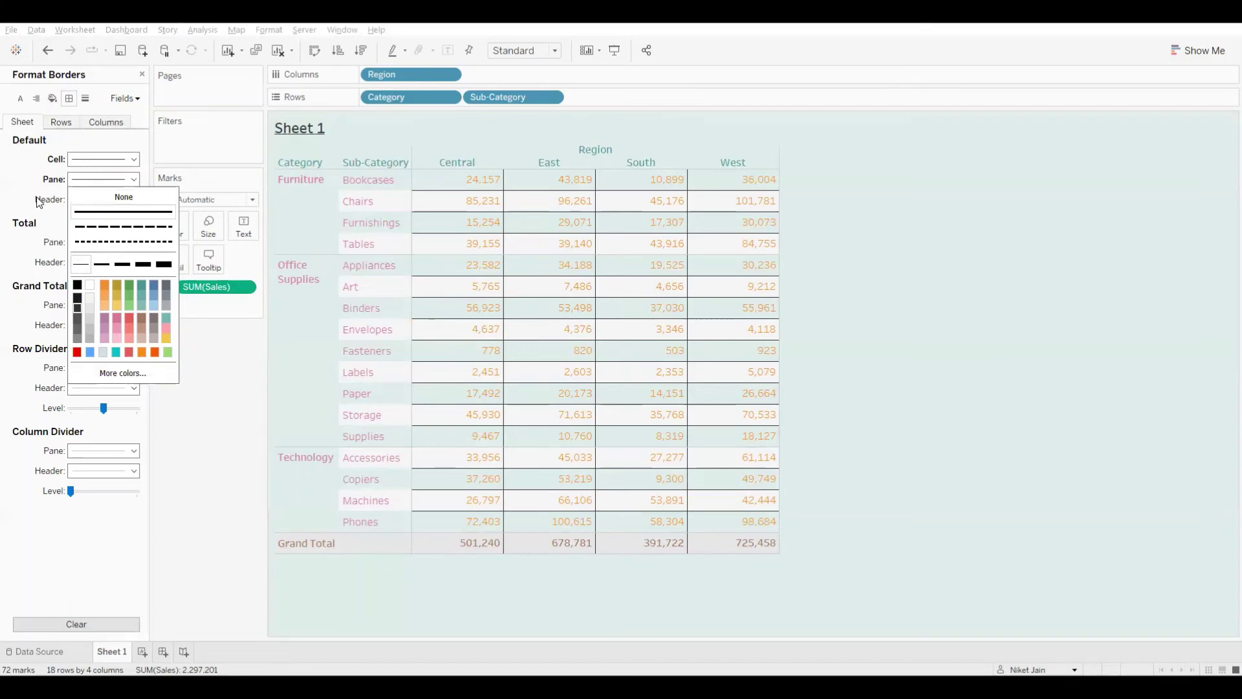
left_click(104, 199)
left_click(103, 199)
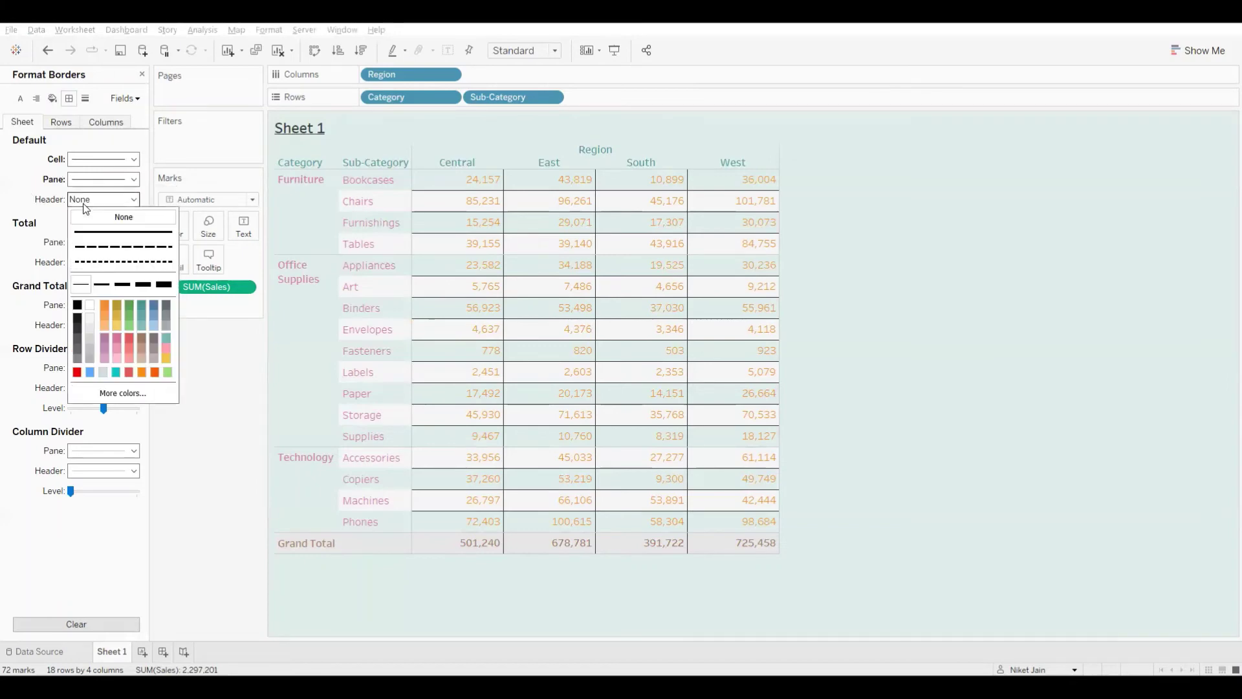
left_click(78, 329)
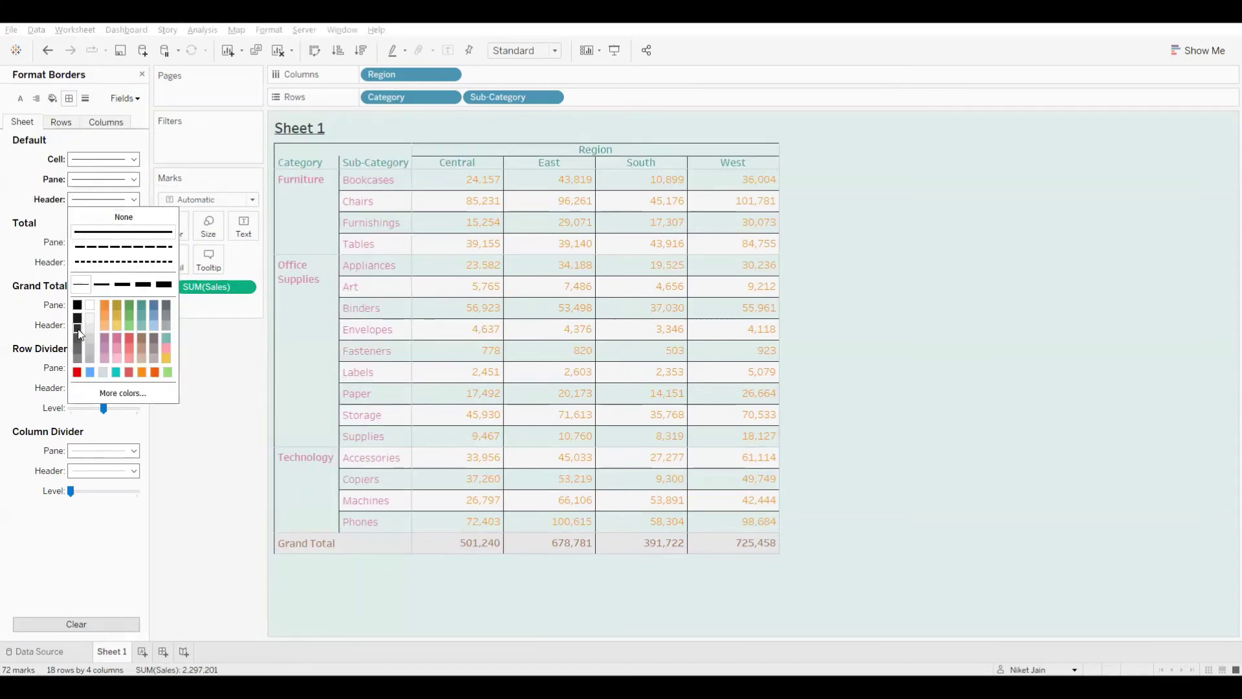
left_click(22, 192)
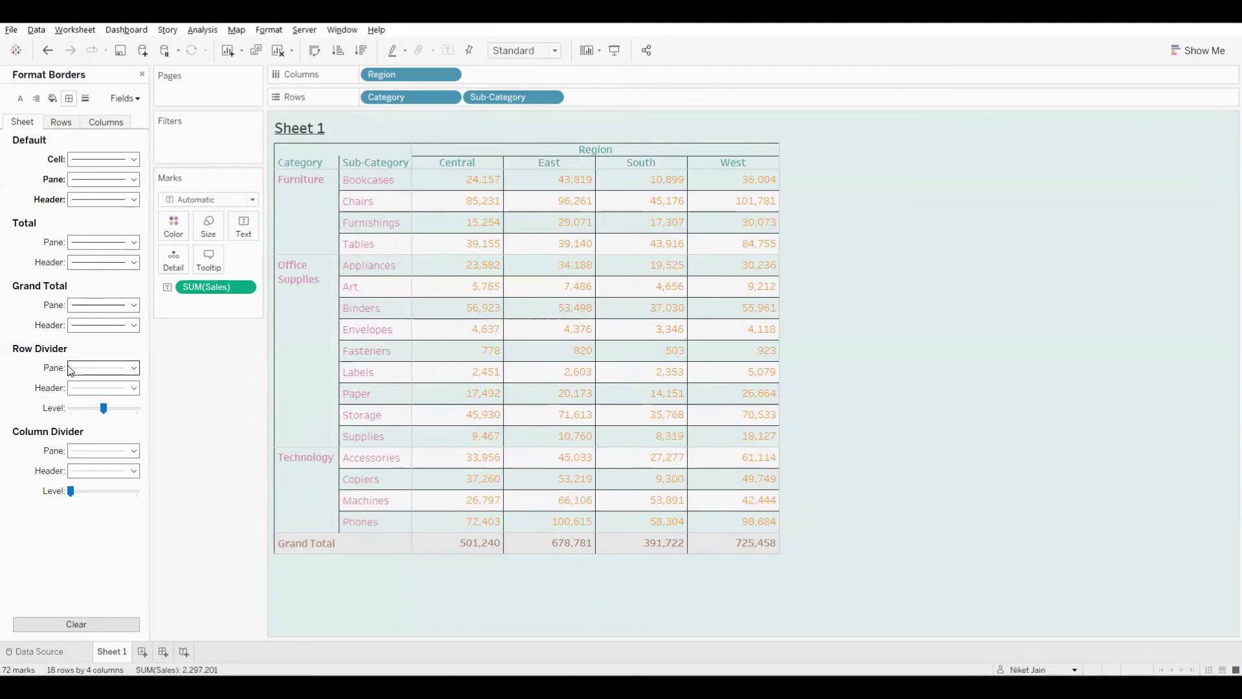
Step: Set the pane borders of the row divider and column divider to thin solid dark lines
left_click(118, 368)
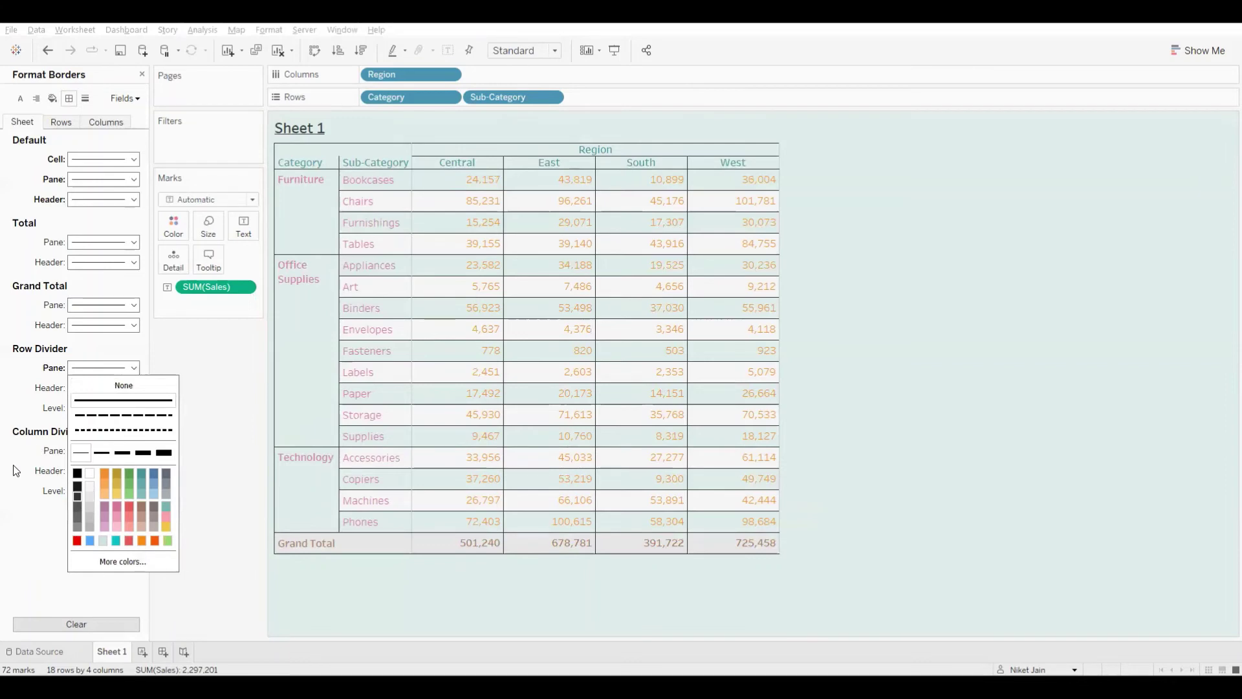
left_click(64, 474)
left_click(104, 451)
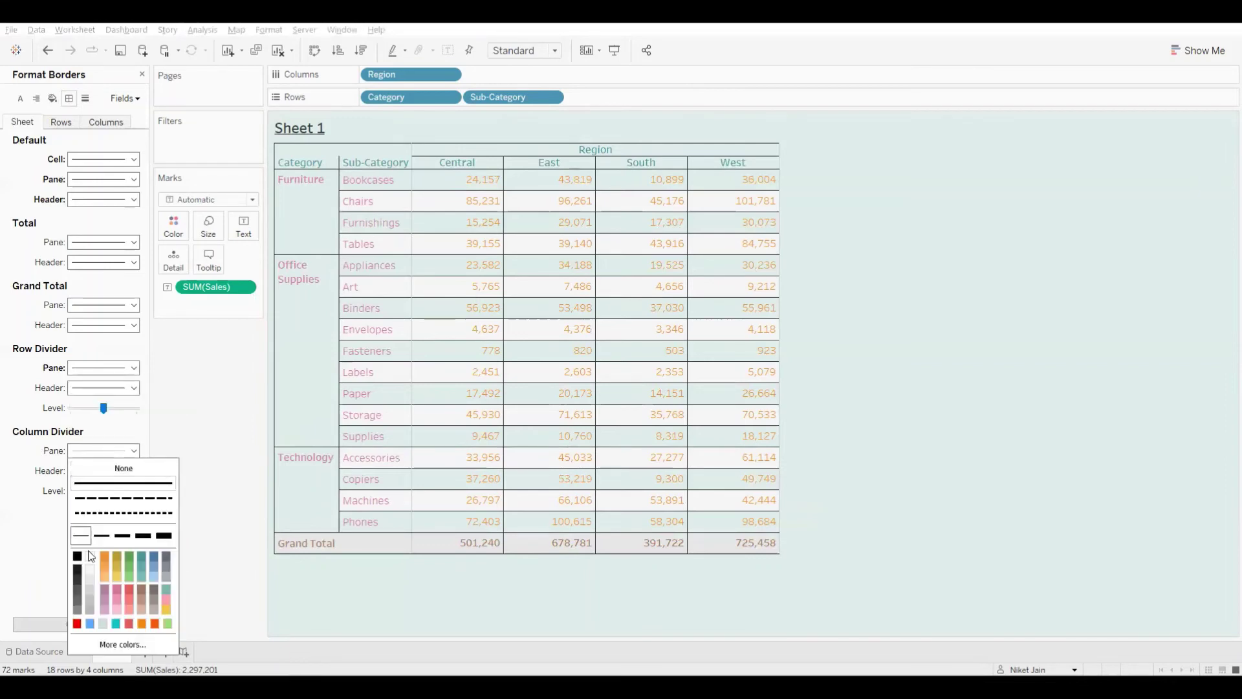
left_click(76, 582)
left_click(40, 548)
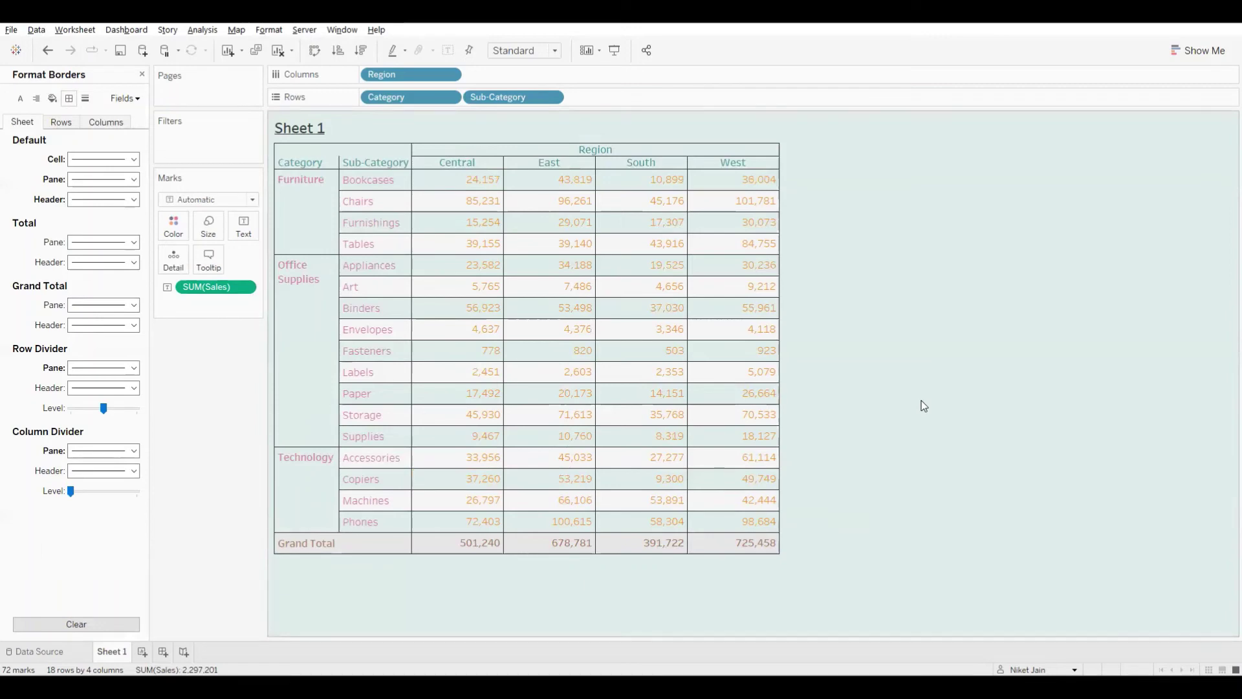
left_click(61, 122)
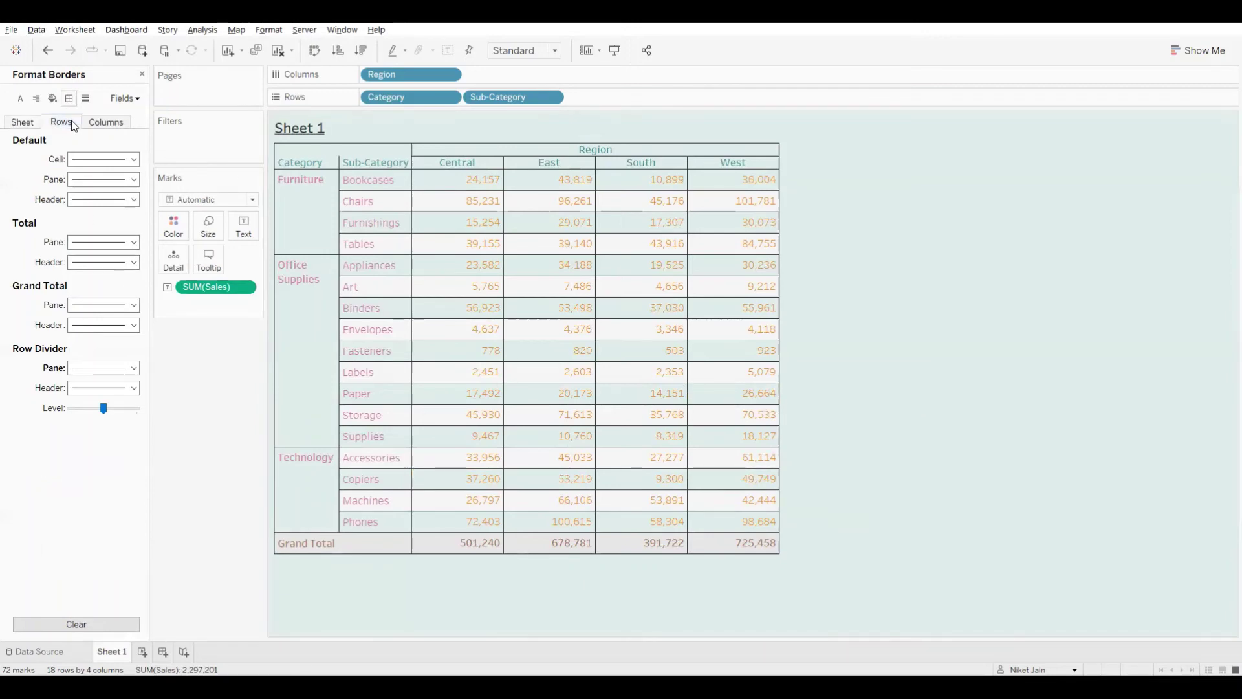
left_click(108, 125)
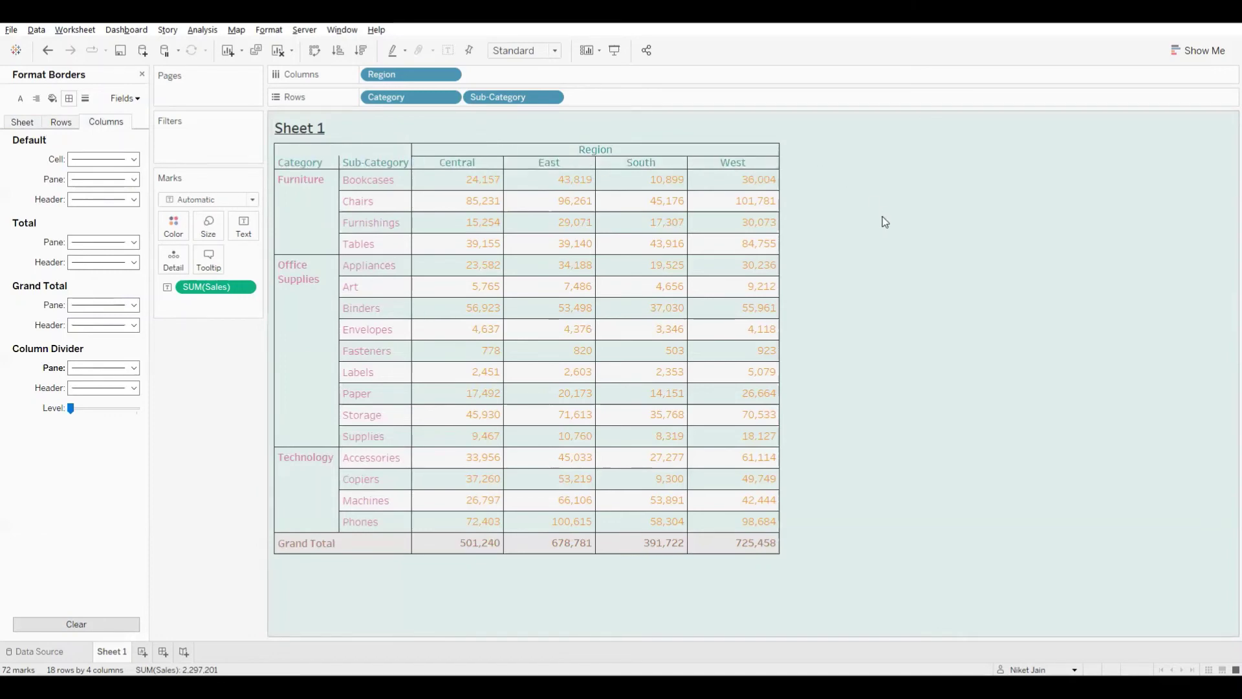
Step: Change the sheet's default worksheet shading to light blue
left_click(53, 99)
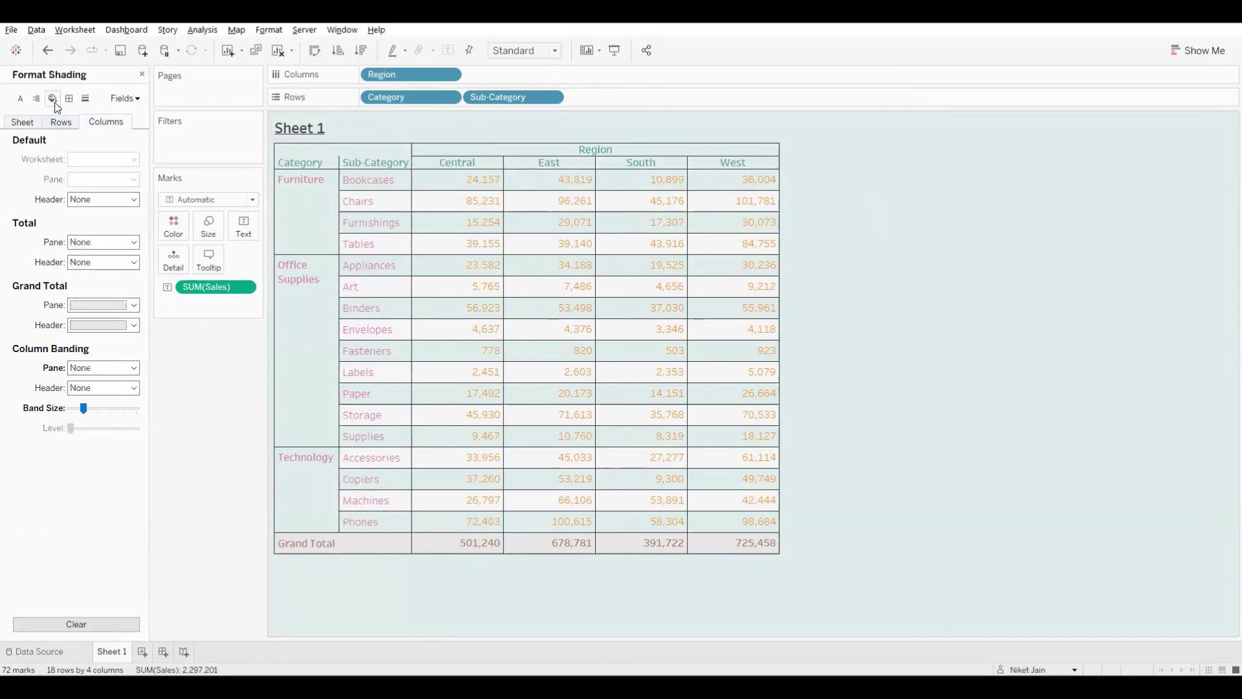
left_click(26, 121)
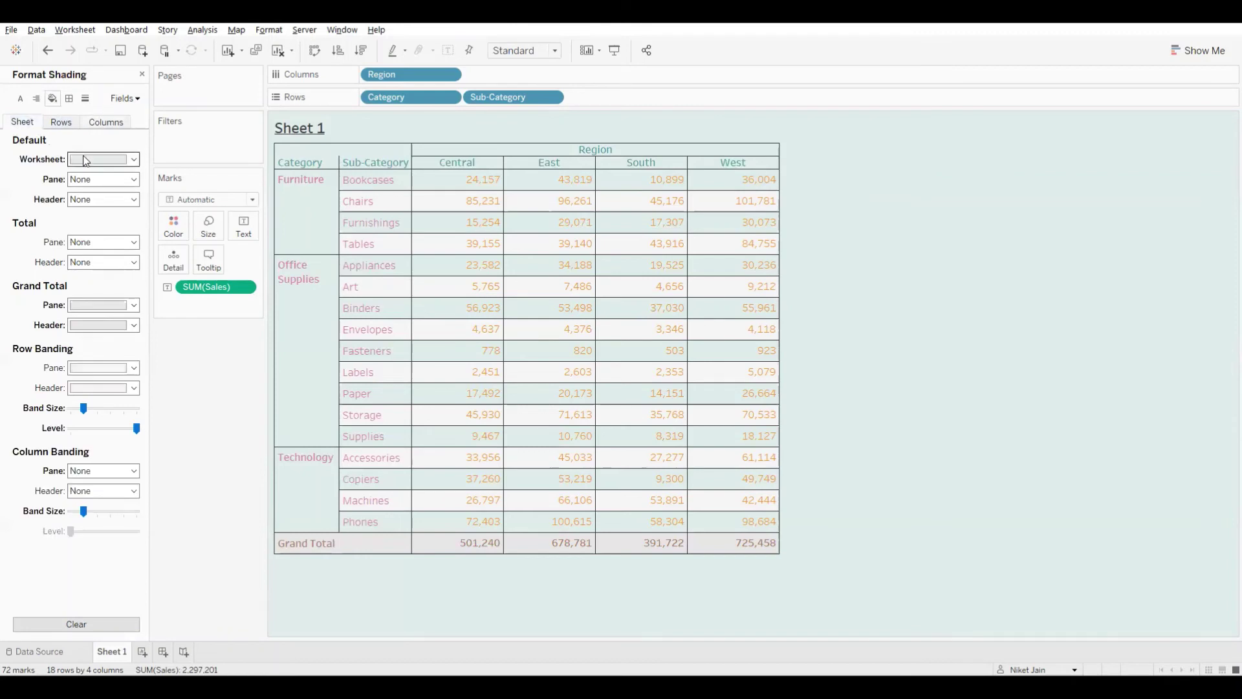
left_click(123, 160)
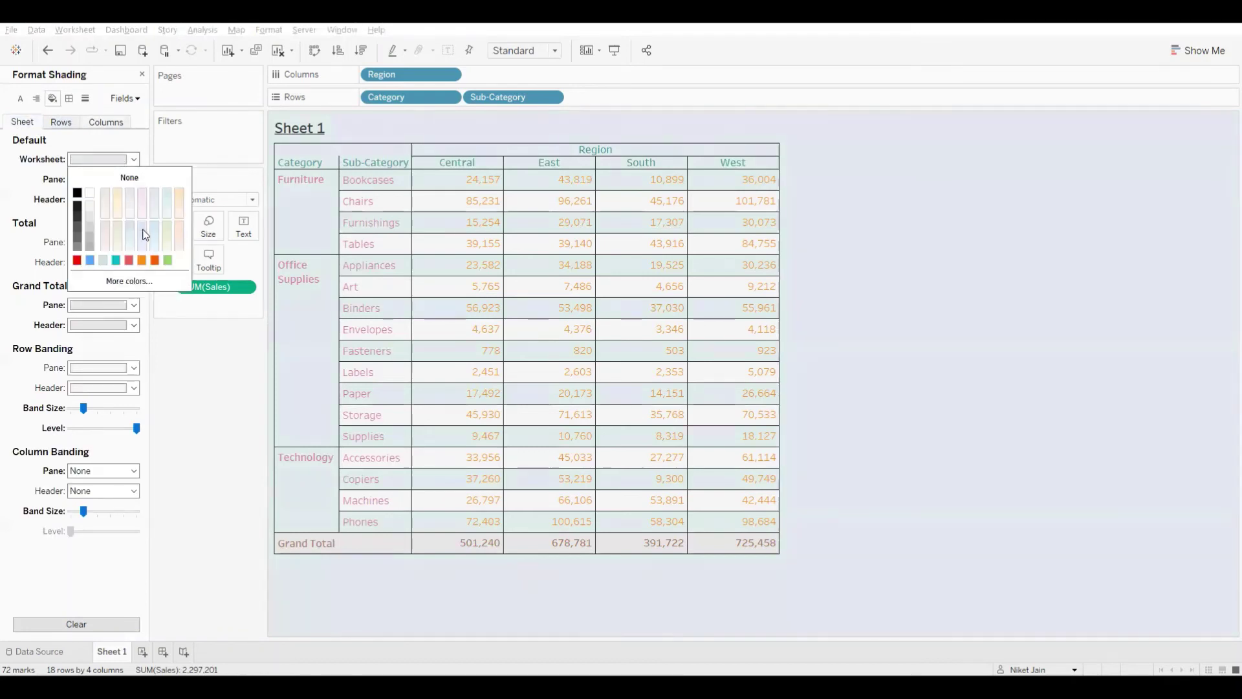
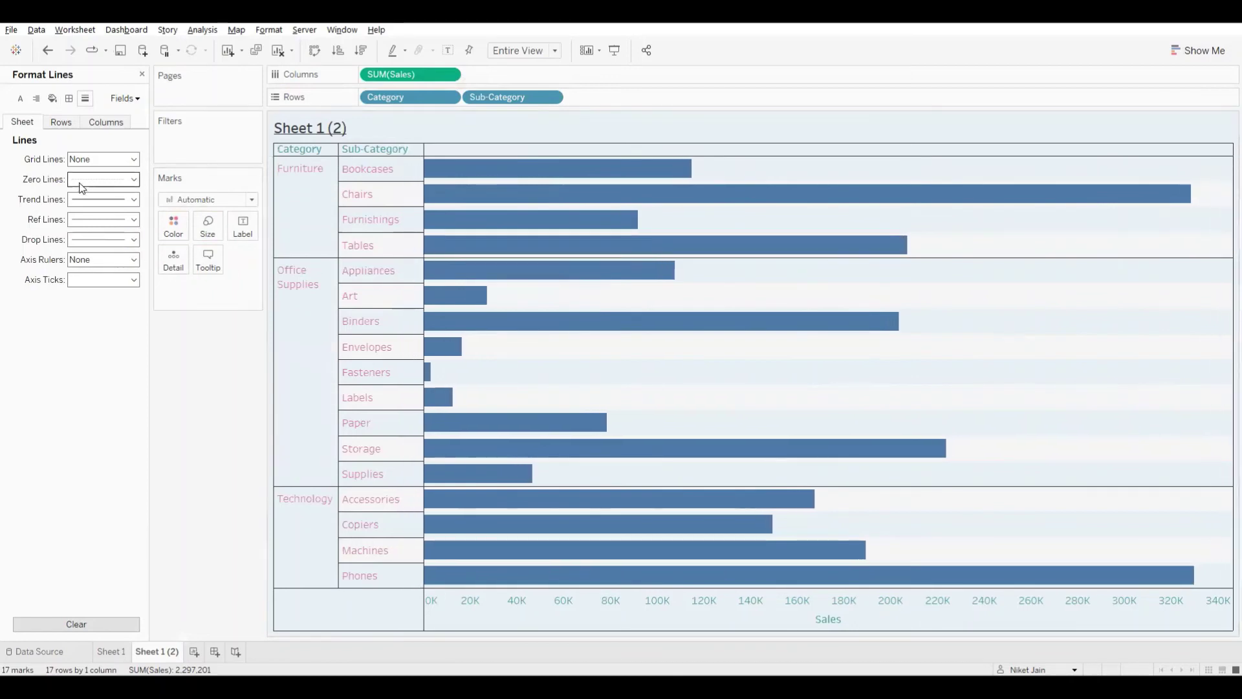
Step: Set the bar chart's grid lines to thin light gray and its zero lines to thin dark gray
left_click(92, 161)
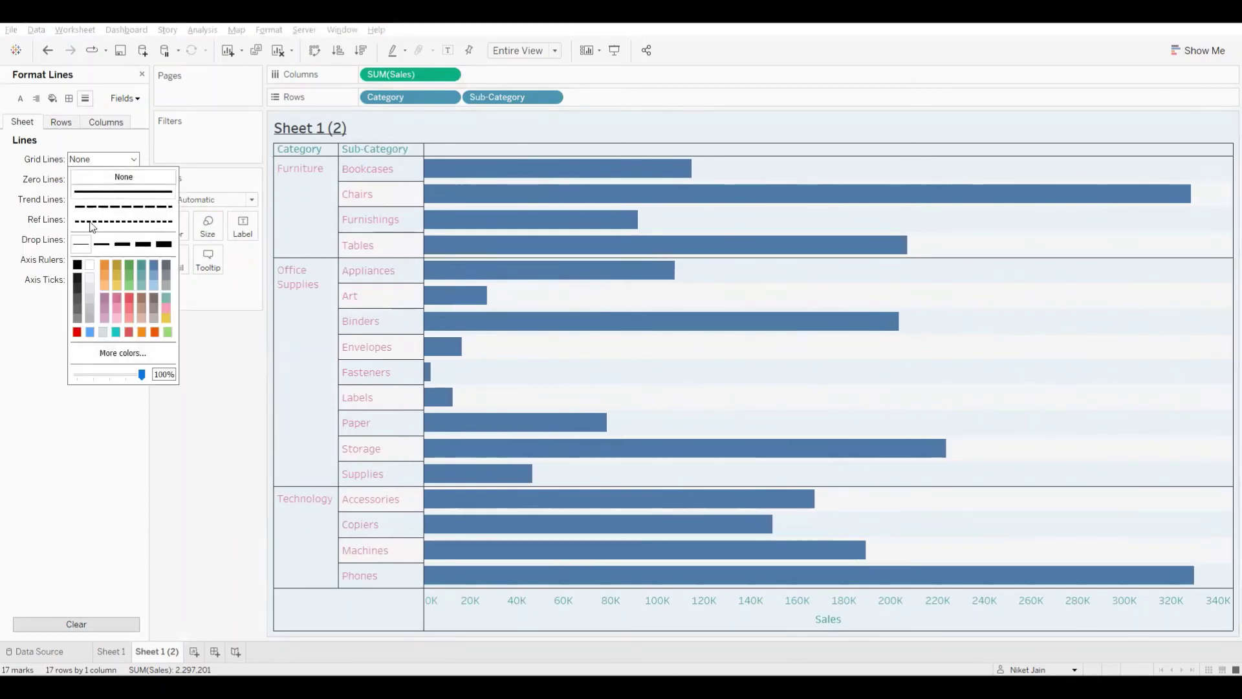
left_click(88, 297)
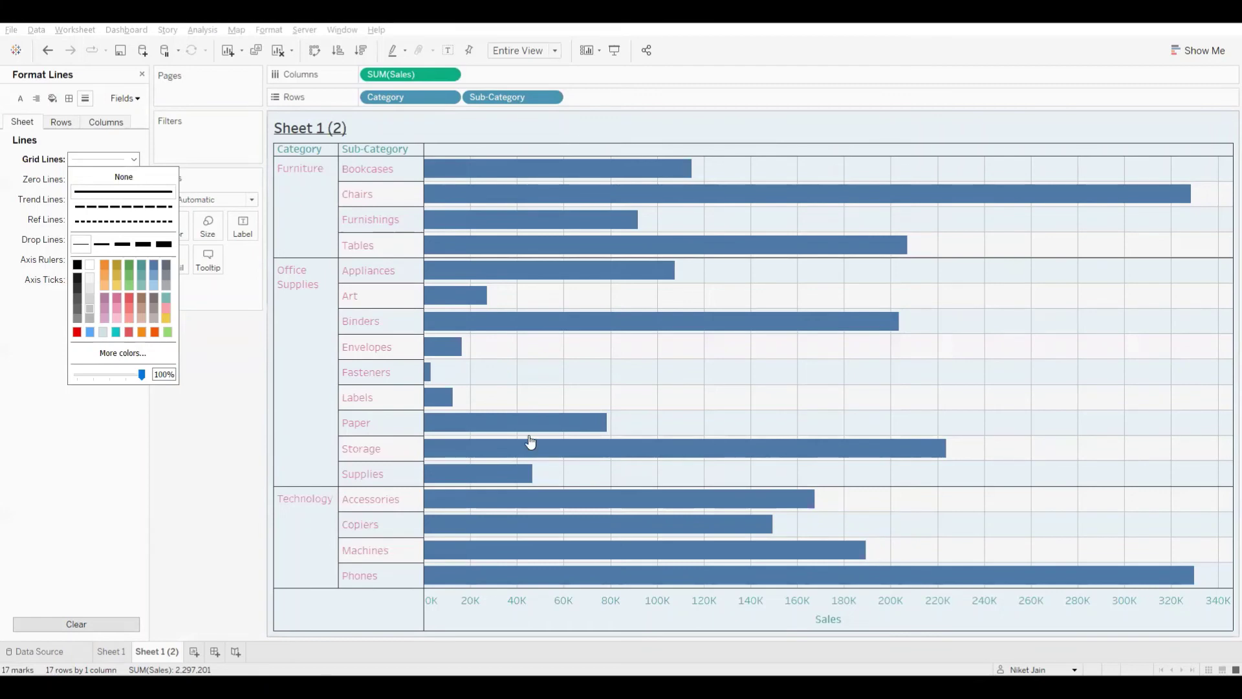
left_click(71, 471)
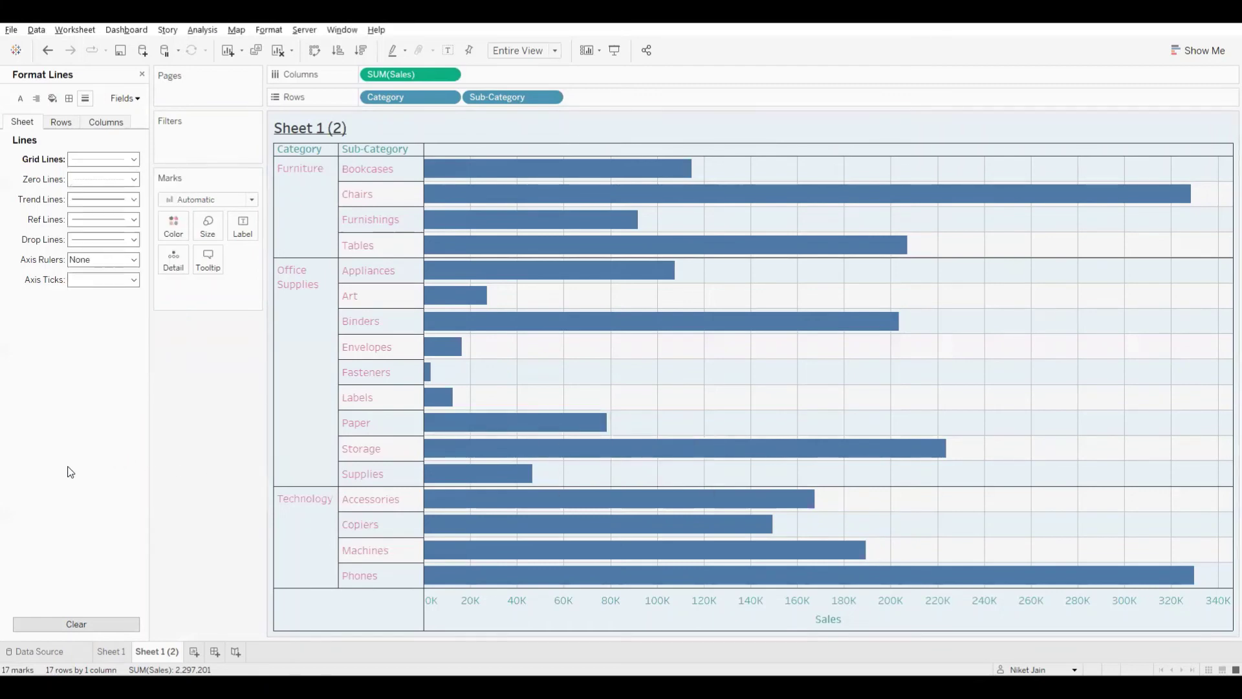
left_click(100, 179)
left_click(75, 318)
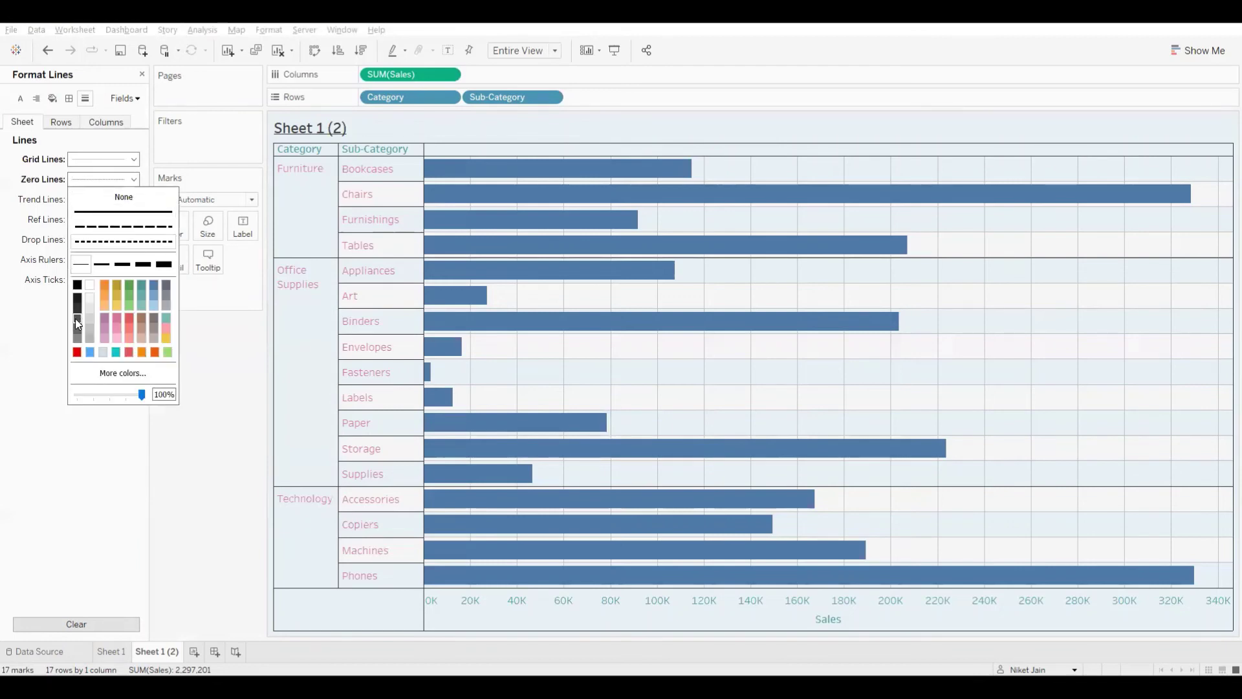
left_click(43, 473)
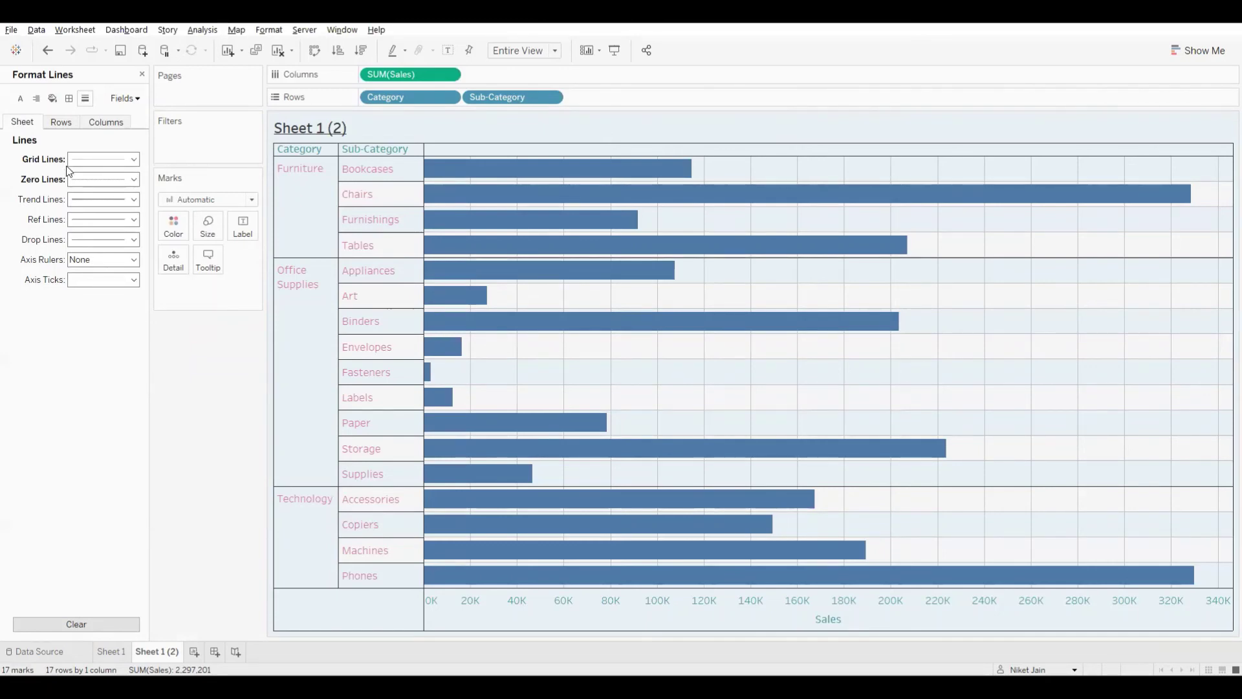
Step: Review the line formatting options for rows and columns, ending back at the sheet-level line options
left_click(72, 127)
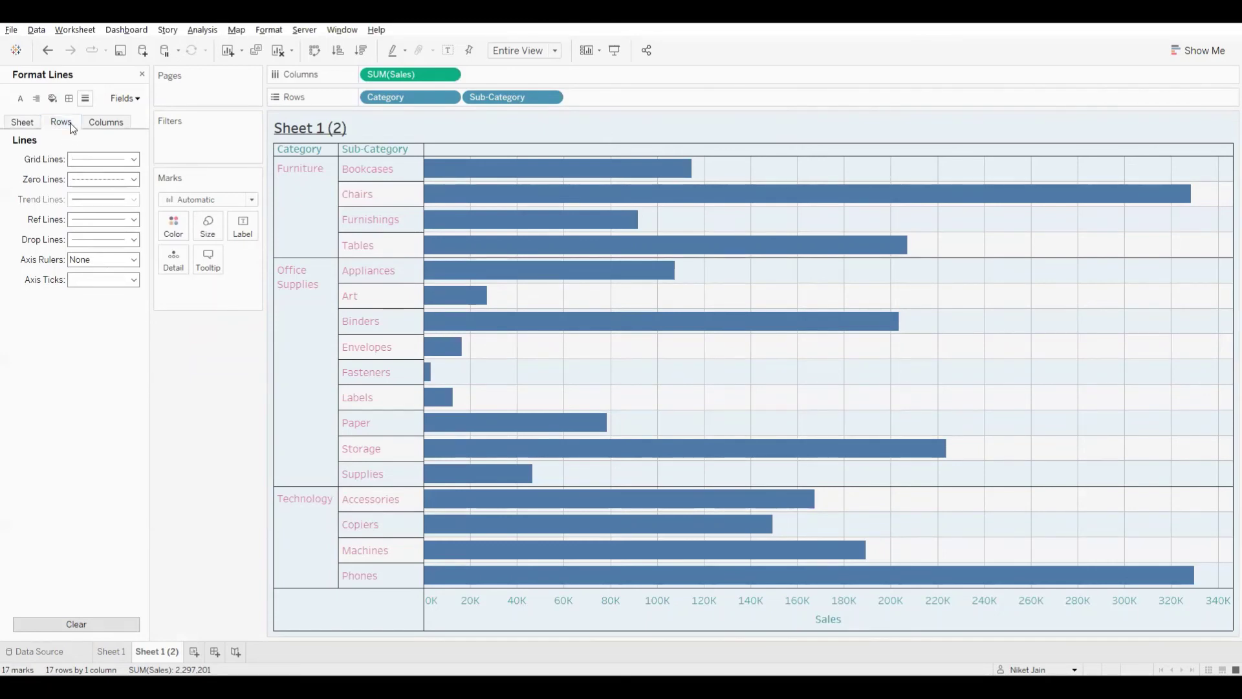
left_click(106, 128)
left_click(25, 125)
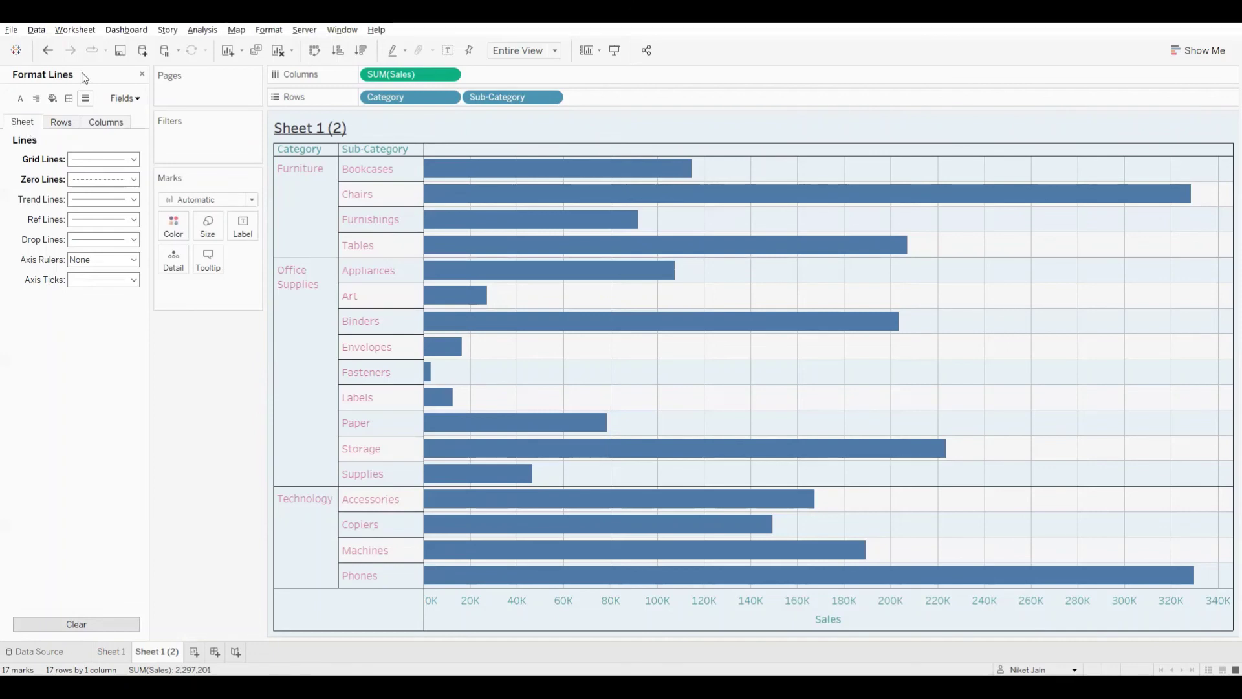
Step: Review the workbook-wide font and line formatting, then return to the Sheet 1 crosstab and close the workbook formatting
left_click(264, 36)
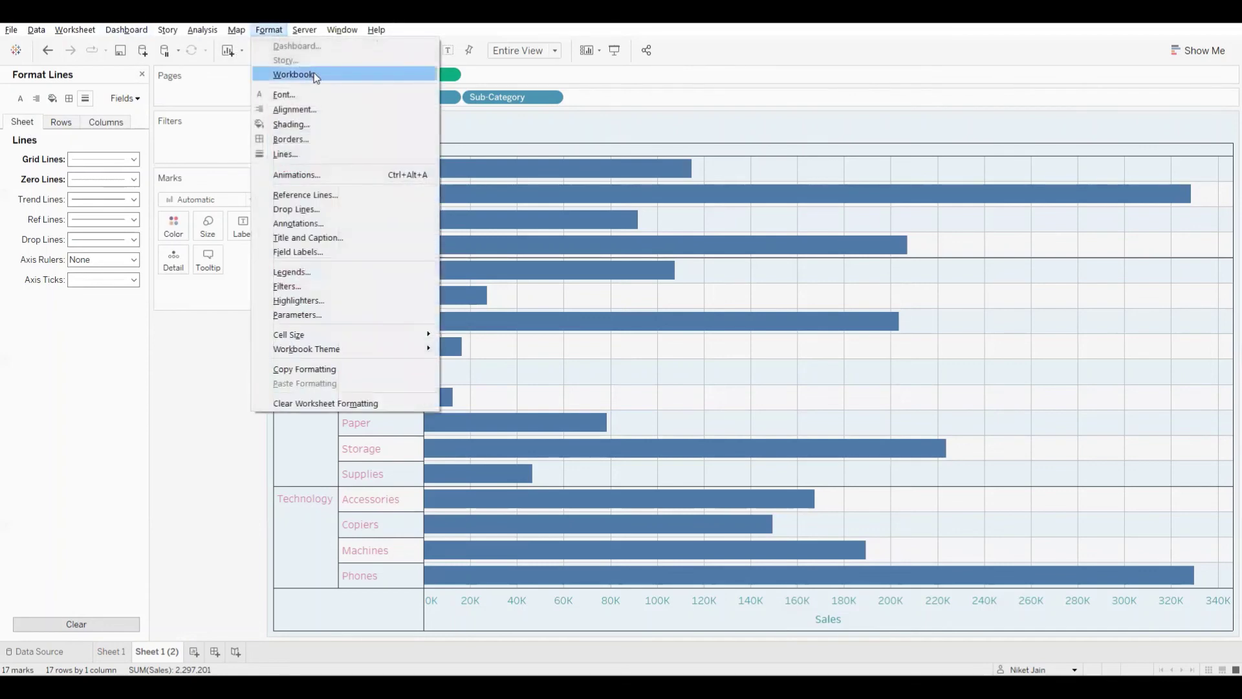
left_click(313, 74)
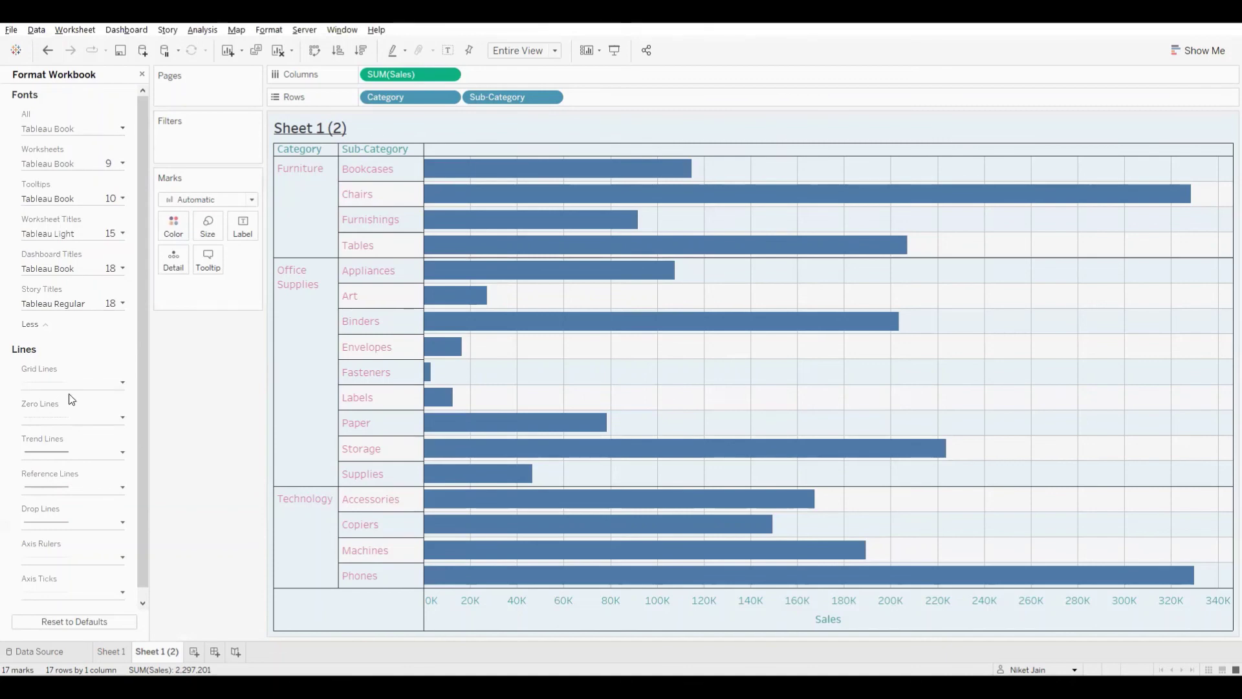
left_click(110, 651)
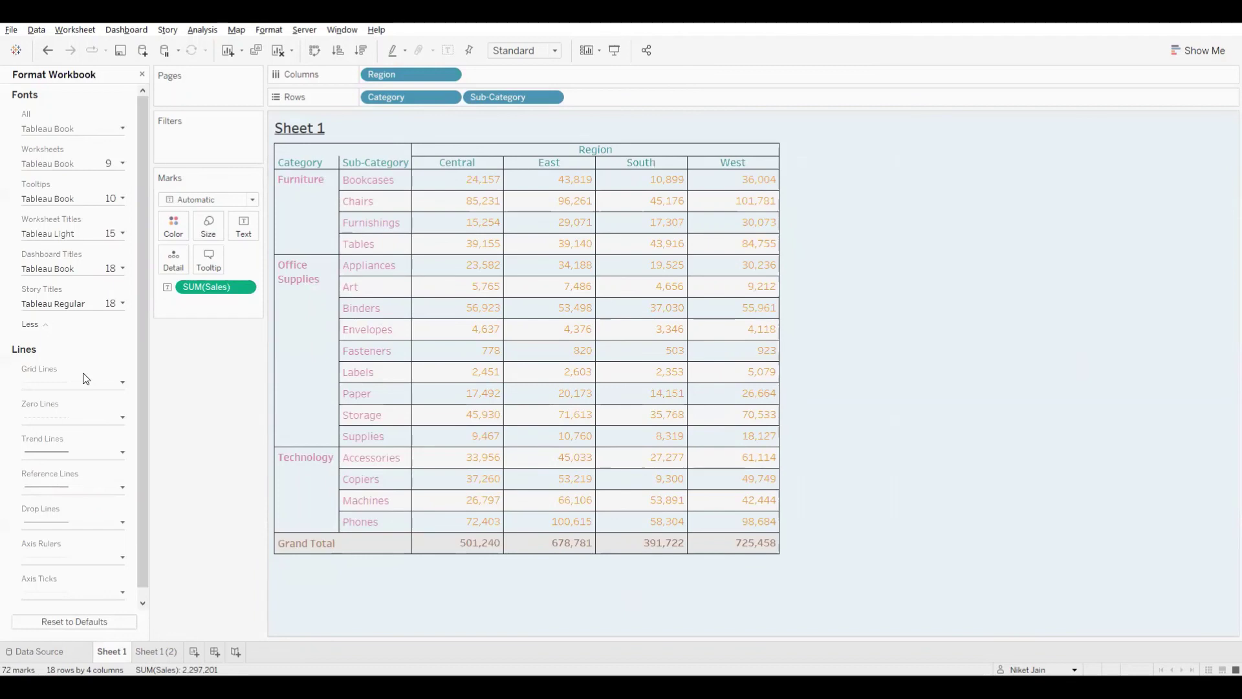
left_click(140, 76)
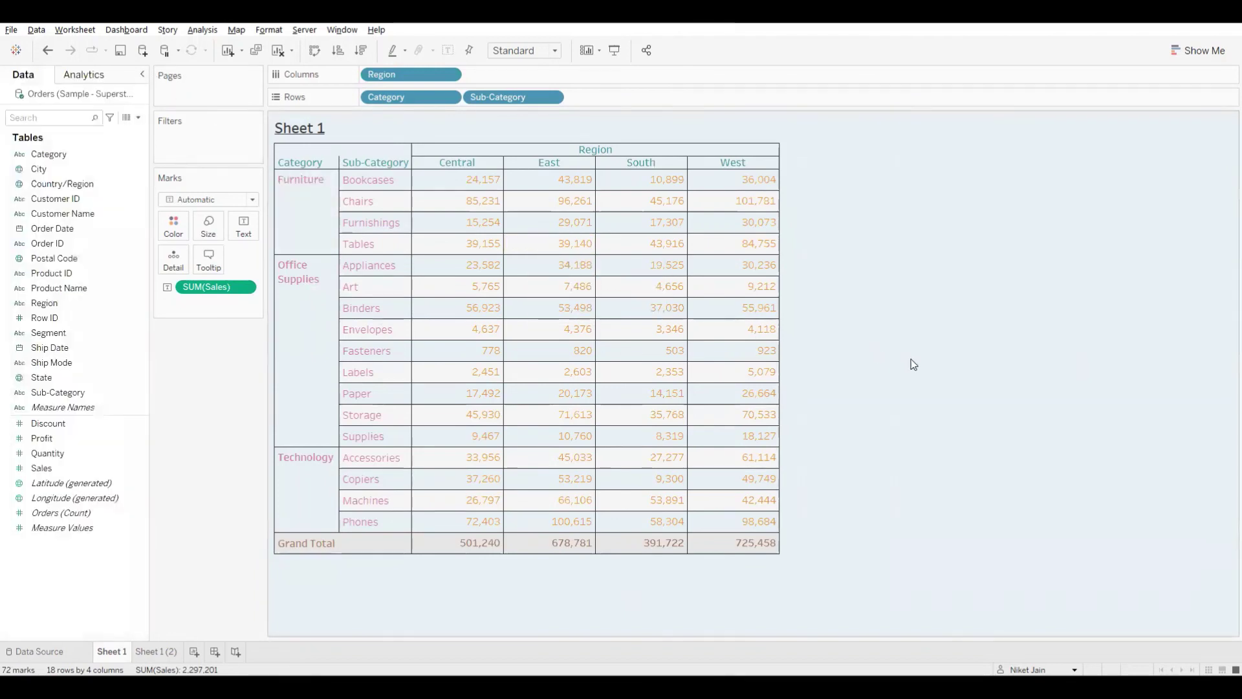